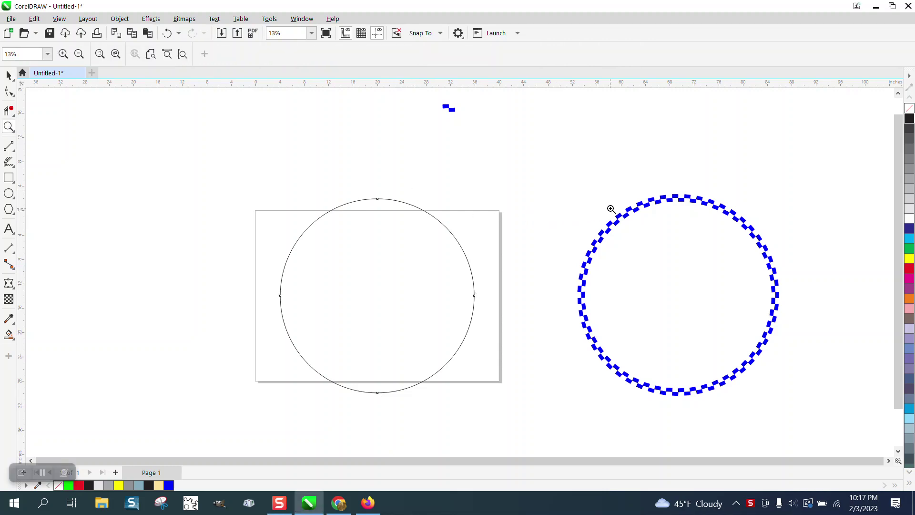
Drag the stray rotated rectangle copy off the small blue pair and delete it
{"action": "left_click_drag", "start_coordinate": [435, 97], "coordinate": [467, 125]}
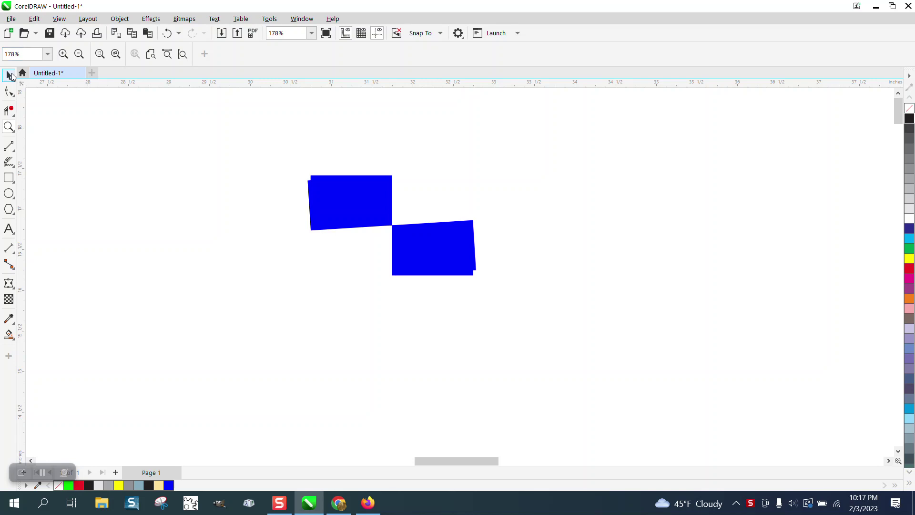
{"action": "left_click", "coordinate": [9, 75]}
{"action": "left_click_drag", "start_coordinate": [365, 211], "coordinate": [528, 207]}
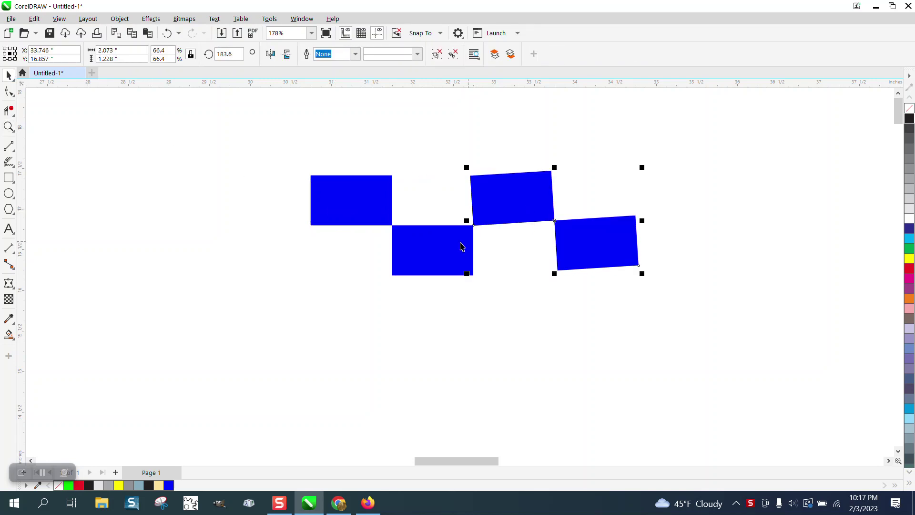
{"action": "left_click", "coordinate": [538, 217]}
{"action": "key", "text": "Delete"}
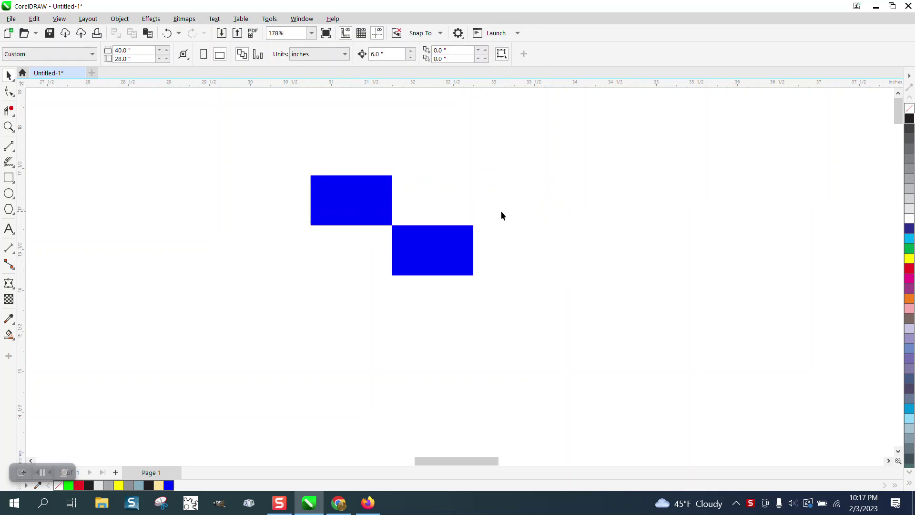
Zoom in to inspect the joins in the blue rectangle ring and the small pair
{"action": "scroll", "coordinate": [499, 212], "scroll_direction": "down", "scroll_amount": 5}
{"action": "scroll", "coordinate": [499, 212], "scroll_direction": "down", "scroll_amount": 3}
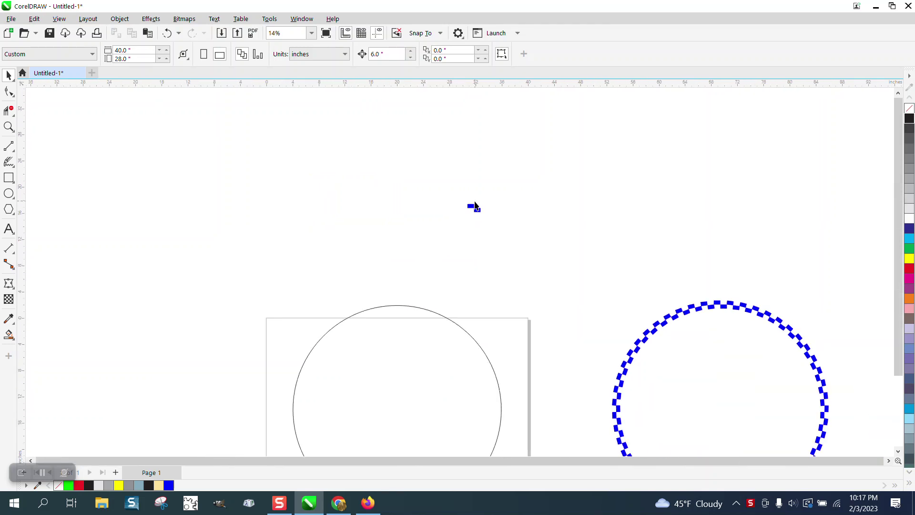
{"action": "left_click", "coordinate": [9, 127]}
{"action": "left_click_drag", "start_coordinate": [662, 309], "coordinate": [713, 321]}
{"action": "left_click_drag", "start_coordinate": [422, 238], "coordinate": [609, 279]}
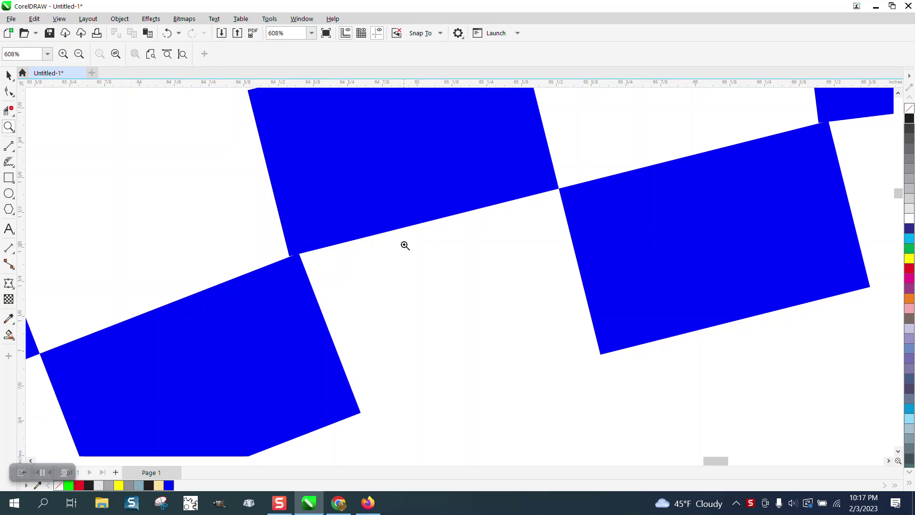
{"action": "scroll", "coordinate": [281, 248], "scroll_direction": "down", "scroll_amount": 1}
{"action": "scroll", "coordinate": [562, 242], "scroll_direction": "down", "scroll_amount": 7}
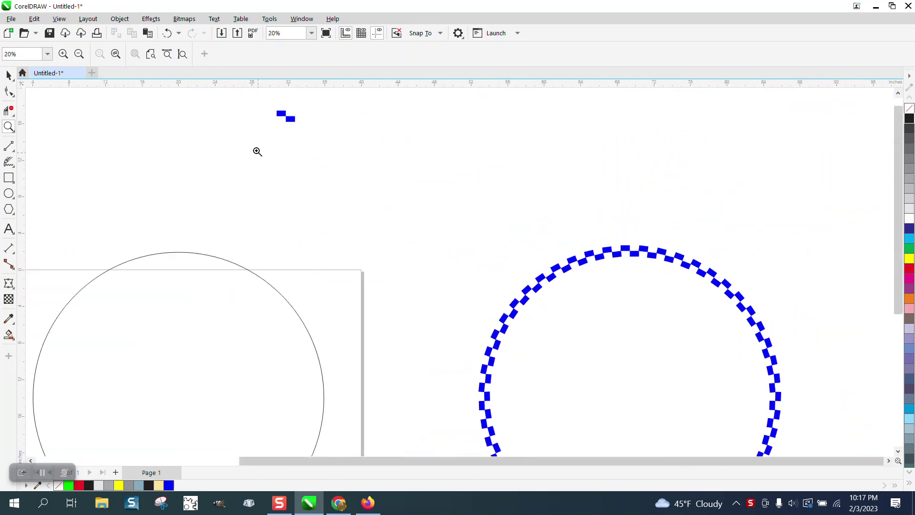
{"action": "left_click_drag", "start_coordinate": [265, 109], "coordinate": [336, 146]}
{"action": "scroll", "coordinate": [314, 161], "scroll_direction": "down", "scroll_amount": 6}
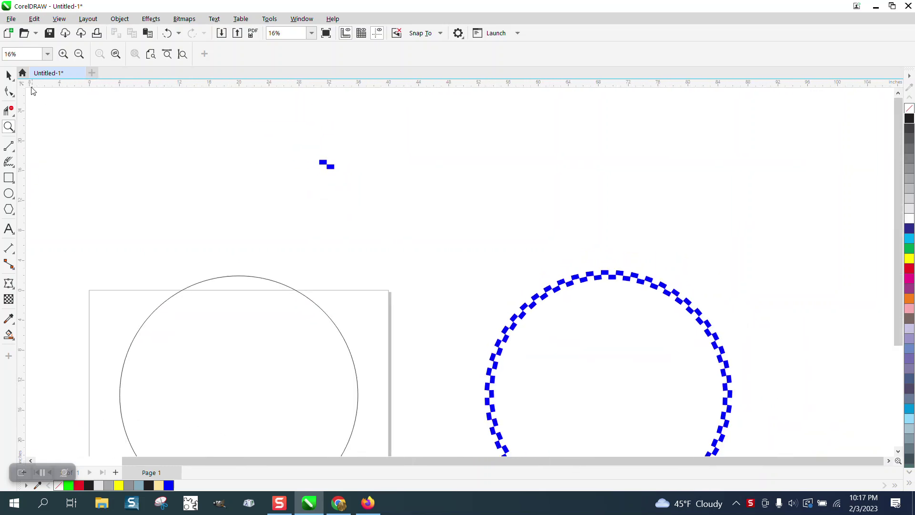
{"action": "left_click", "coordinate": [9, 75]}
Move the rectangle pair nearer the circle and show the circle's Curve properties (length 100.01704 in)
{"action": "left_click_drag", "start_coordinate": [331, 169], "coordinate": [289, 244]}
{"action": "left_click", "coordinate": [279, 282]}
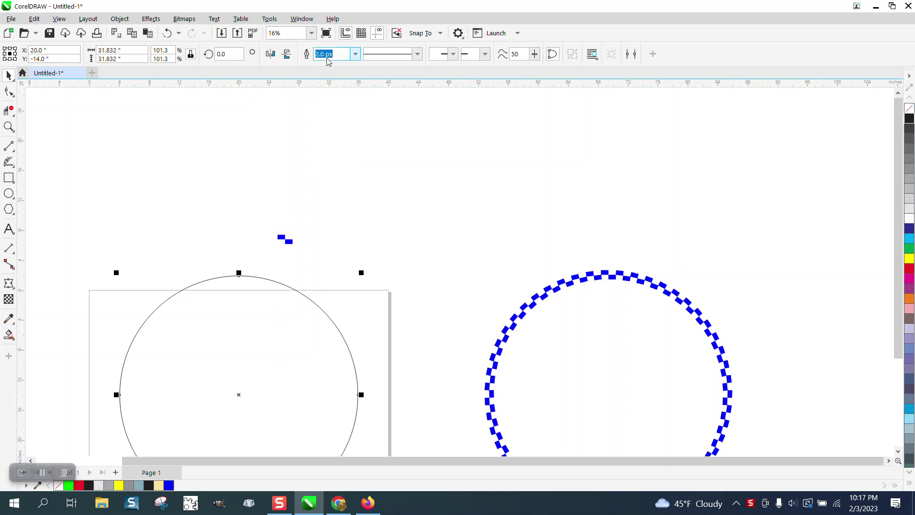
{"action": "left_click", "coordinate": [306, 19]}
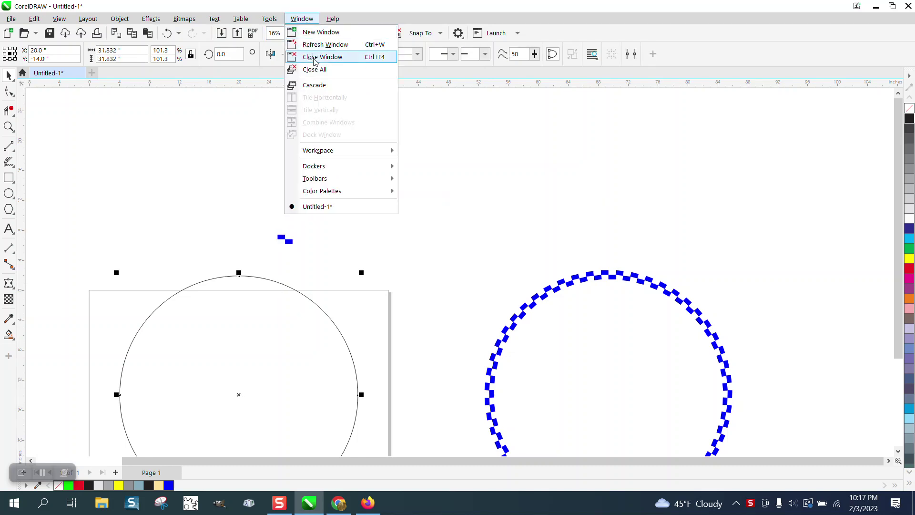
{"action": "mouse_move", "coordinate": [326, 169]}
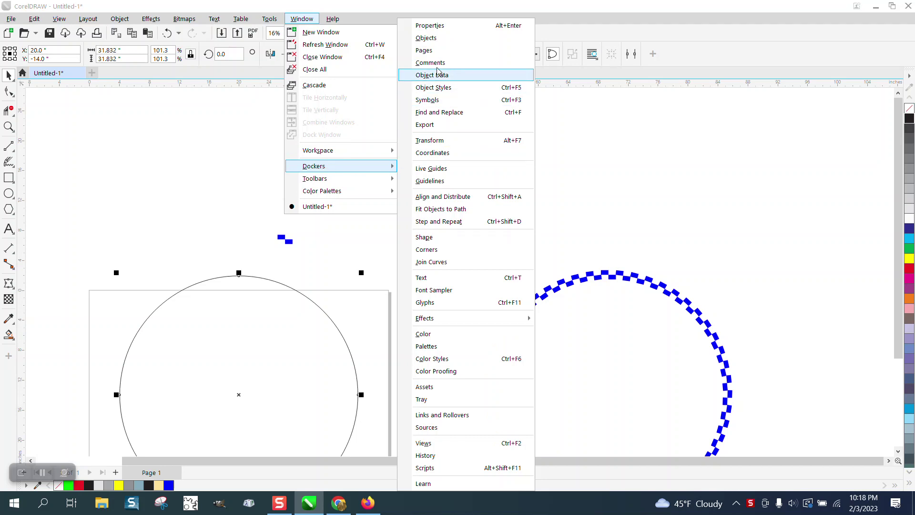
{"action": "left_click", "coordinate": [430, 25]}
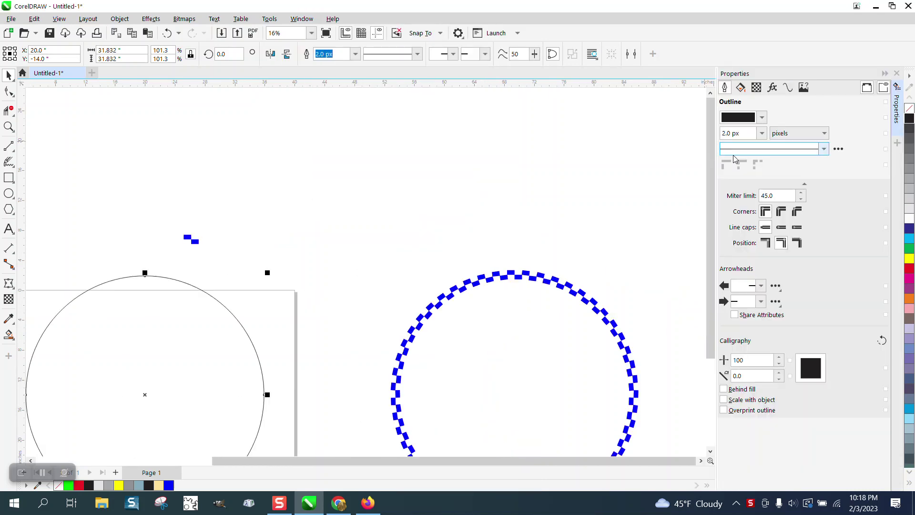
{"action": "left_click", "coordinate": [789, 89]}
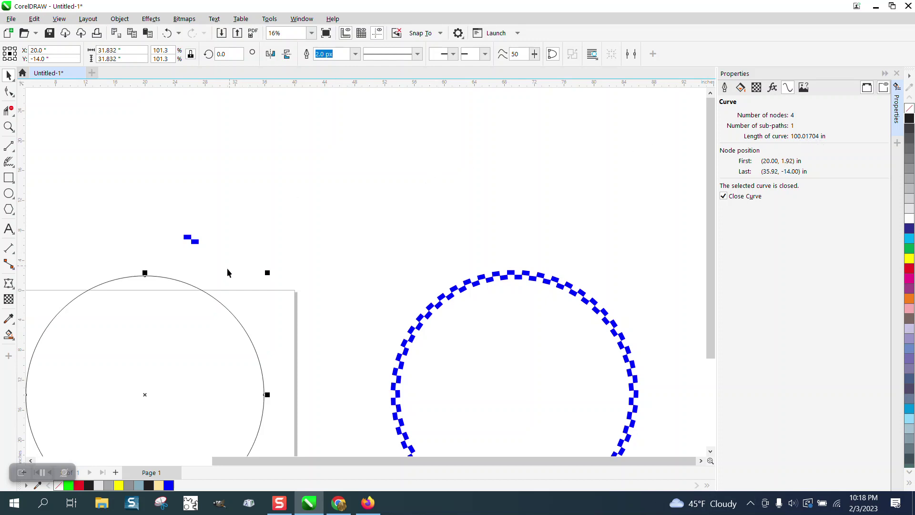
Zoom tightly on a join between two squares at the top of the ring
{"action": "left_click", "coordinate": [8, 126]}
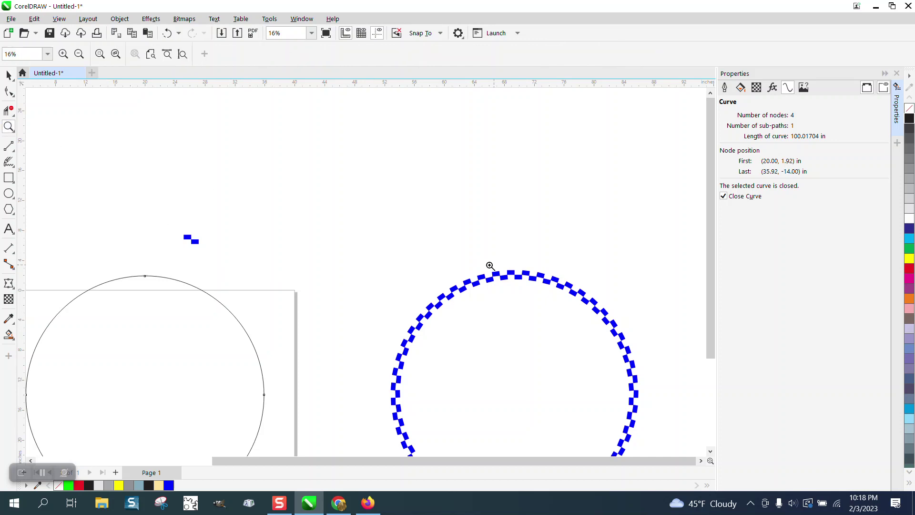
{"action": "left_click_drag", "start_coordinate": [459, 267], "coordinate": [525, 292]}
{"action": "left_click_drag", "start_coordinate": [383, 243], "coordinate": [417, 258]}
{"action": "scroll", "coordinate": [505, 202], "scroll_direction": "down", "scroll_amount": 10}
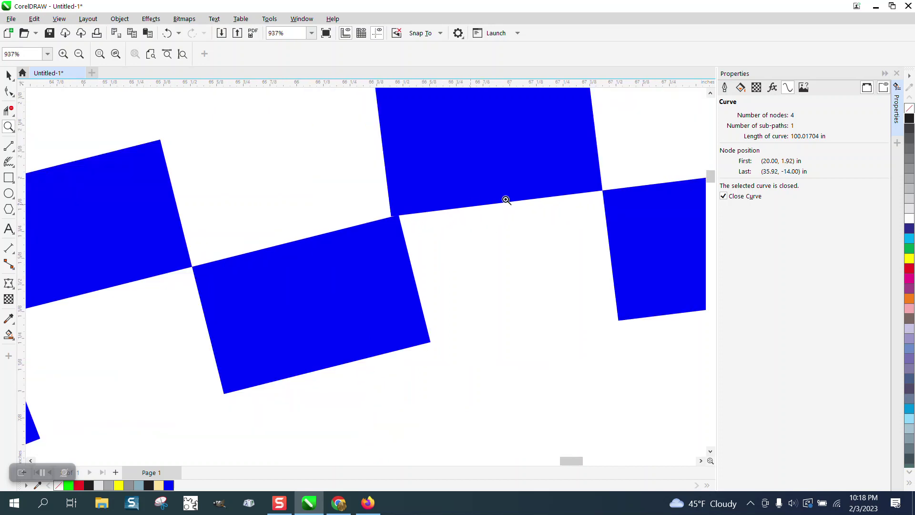
{"action": "scroll", "coordinate": [505, 208], "scroll_direction": "down", "scroll_amount": 3}
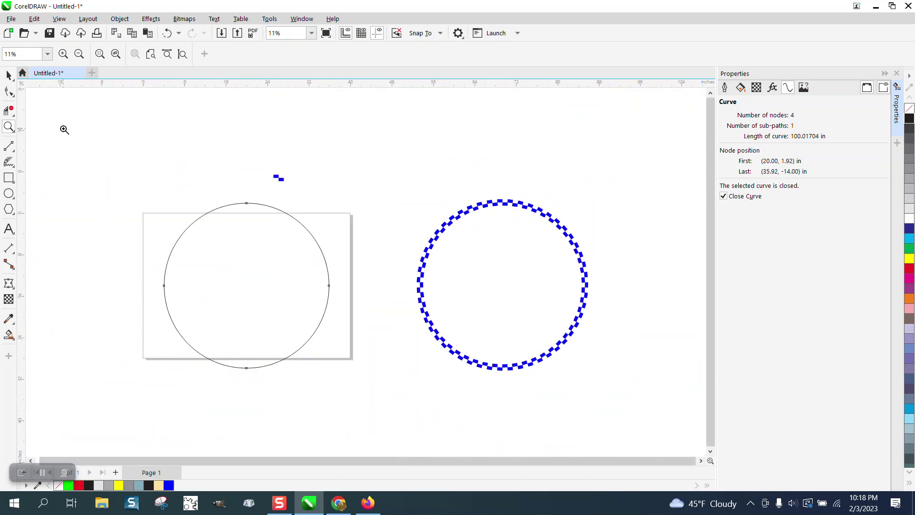
Select the rectangle pair and circle and fit 50 rectangle copies to the circle path
{"action": "left_click", "coordinate": [9, 76]}
{"action": "left_click", "coordinate": [281, 180]}
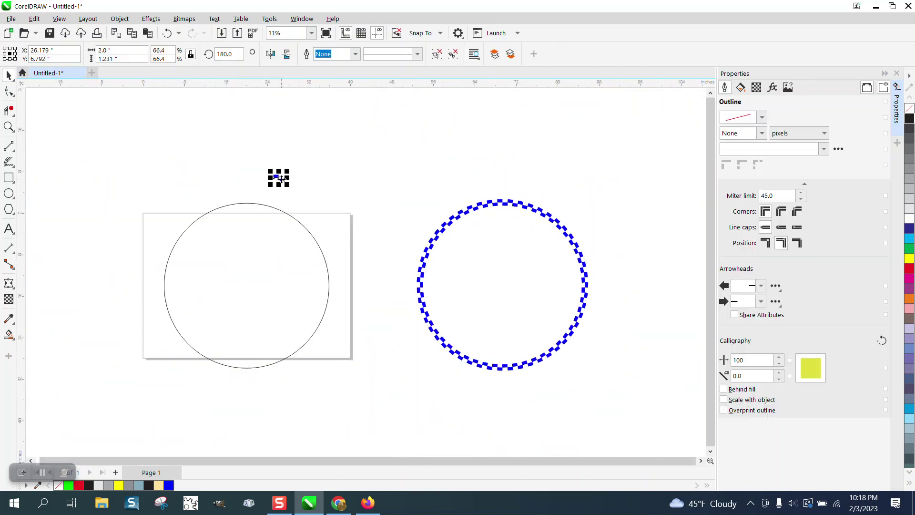
{"action": "left_click", "coordinate": [289, 218]}
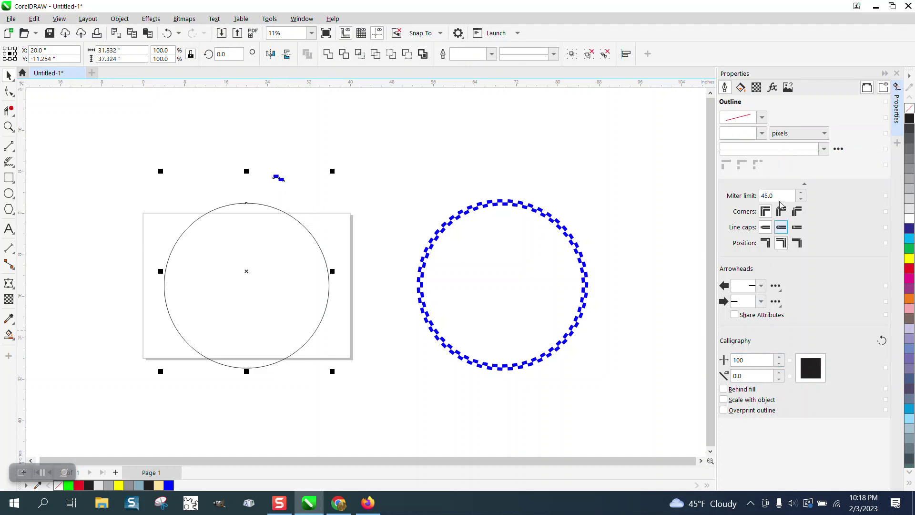
{"action": "left_click", "coordinate": [120, 18]}
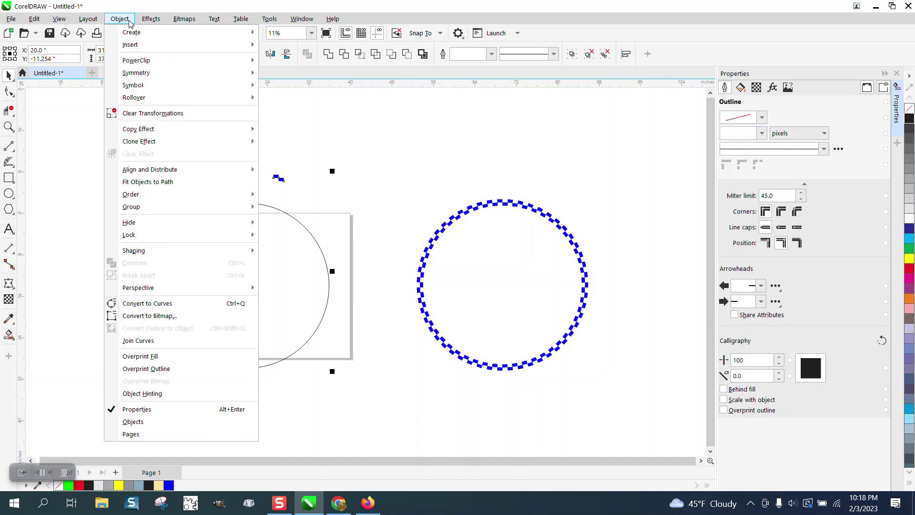
{"action": "left_click", "coordinate": [148, 182]}
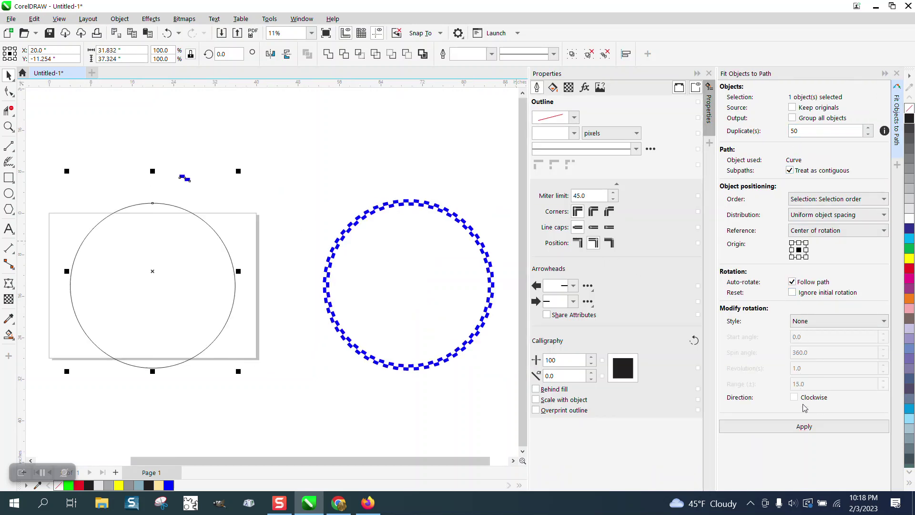
{"action": "left_click", "coordinate": [805, 429]}
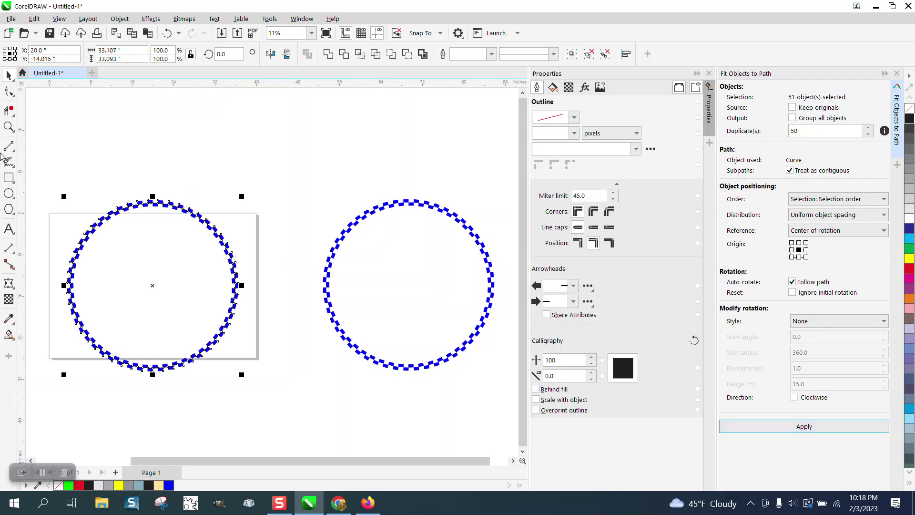
Zoom in closely on the fitted rectangles around the circle
{"action": "left_click", "coordinate": [9, 127]}
{"action": "left_click_drag", "start_coordinate": [138, 192], "coordinate": [196, 213]}
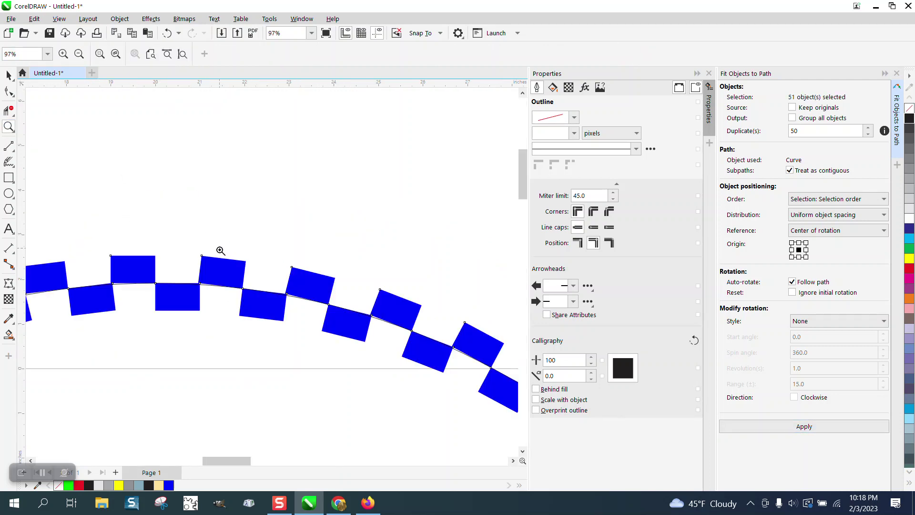
{"action": "left_click_drag", "start_coordinate": [193, 265], "coordinate": [248, 299]}
{"action": "scroll", "coordinate": [300, 279], "scroll_direction": "down", "scroll_amount": 4}
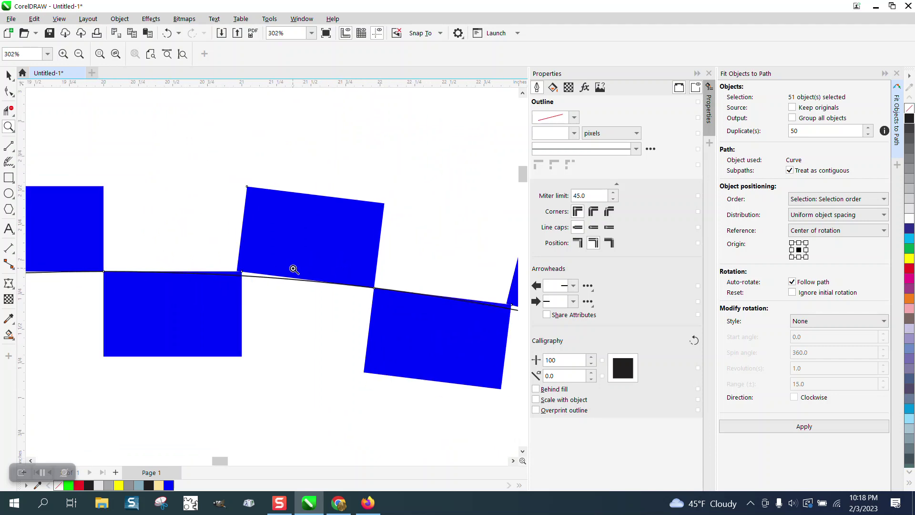
{"action": "scroll", "coordinate": [347, 262], "scroll_direction": "down", "scroll_amount": 6}
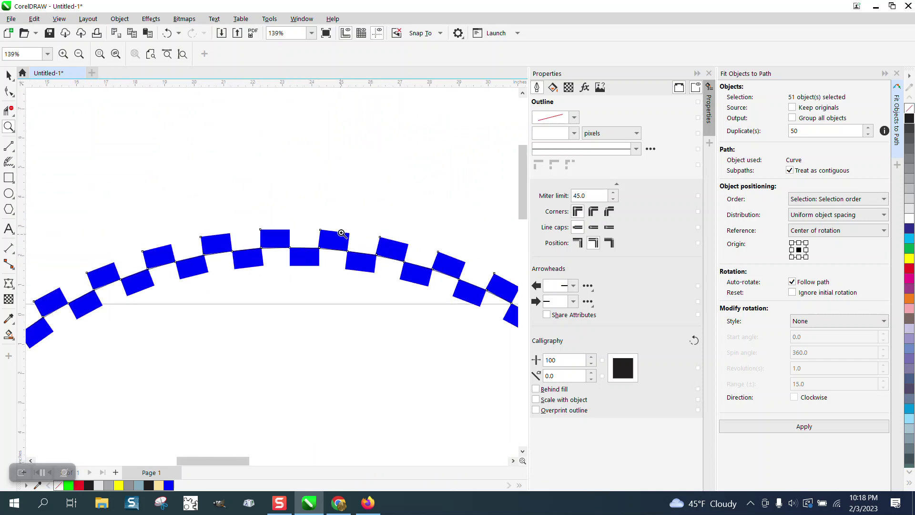
Undo the fit and close the Properties and Fit Objects to Path dockers
{"action": "left_click", "coordinate": [162, 34]}
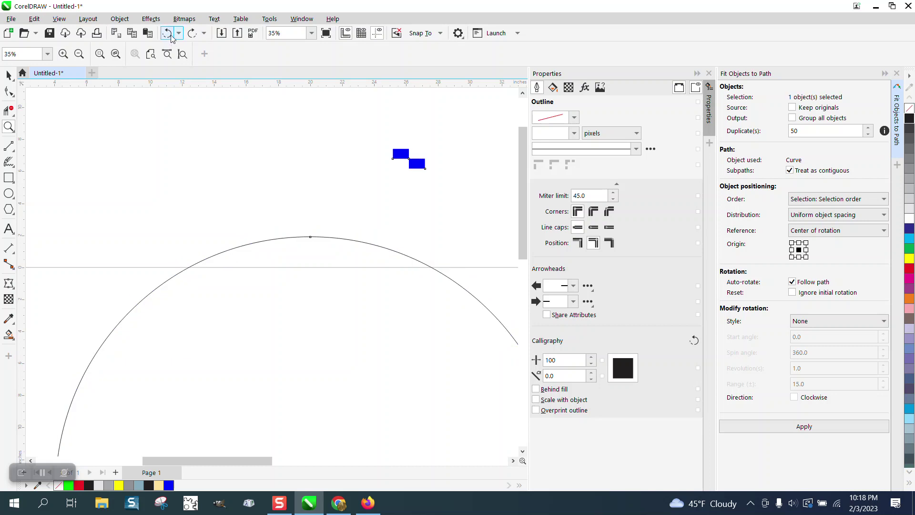
{"action": "scroll", "coordinate": [335, 151], "scroll_direction": "down", "scroll_amount": 2}
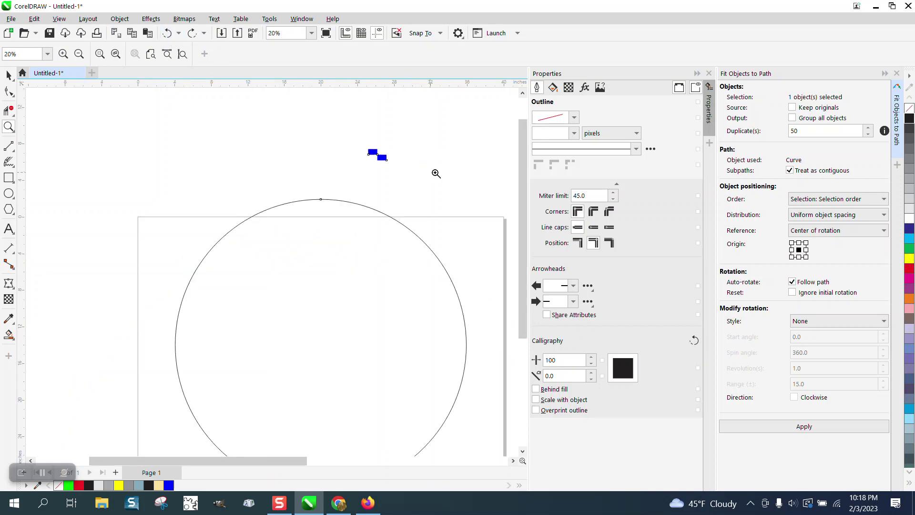
{"action": "left_click", "coordinate": [709, 73]}
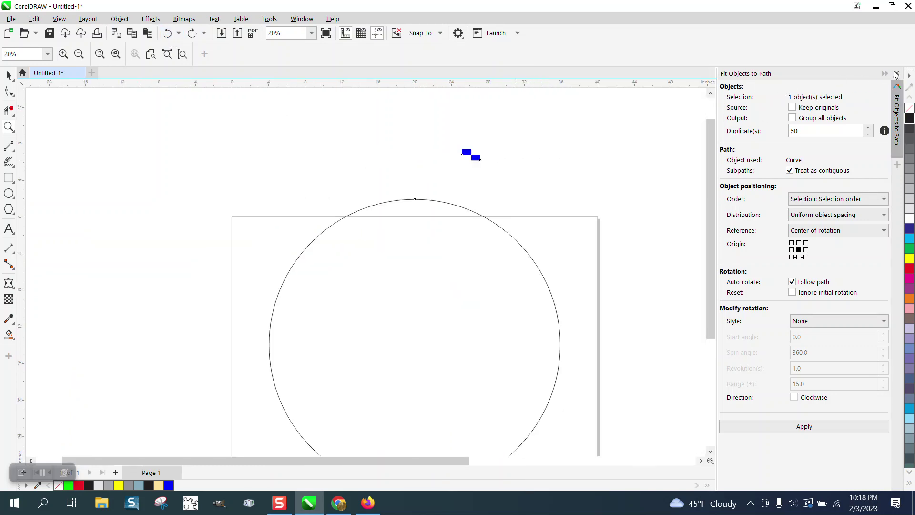
{"action": "left_click", "coordinate": [897, 73]}
Ungroup the two small blue rectangles
{"action": "left_click", "coordinate": [9, 76]}
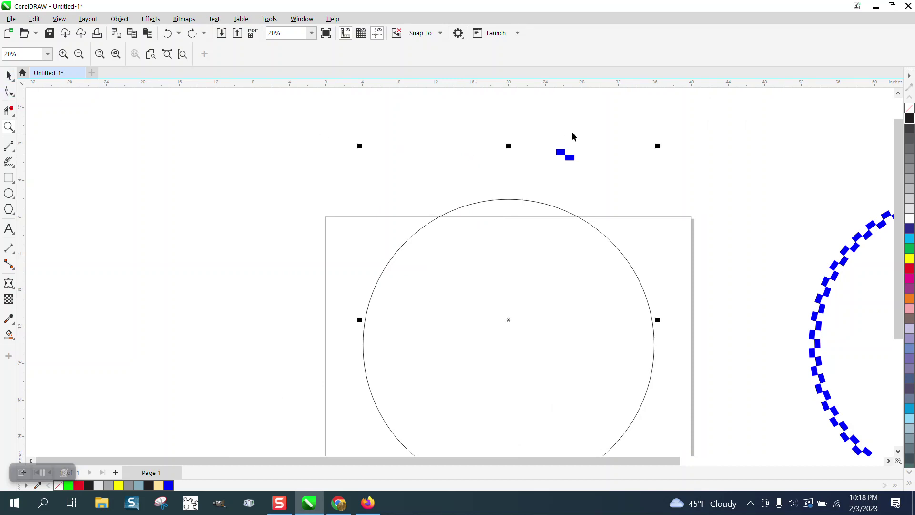
{"action": "left_click_drag", "start_coordinate": [551, 136], "coordinate": [618, 175]}
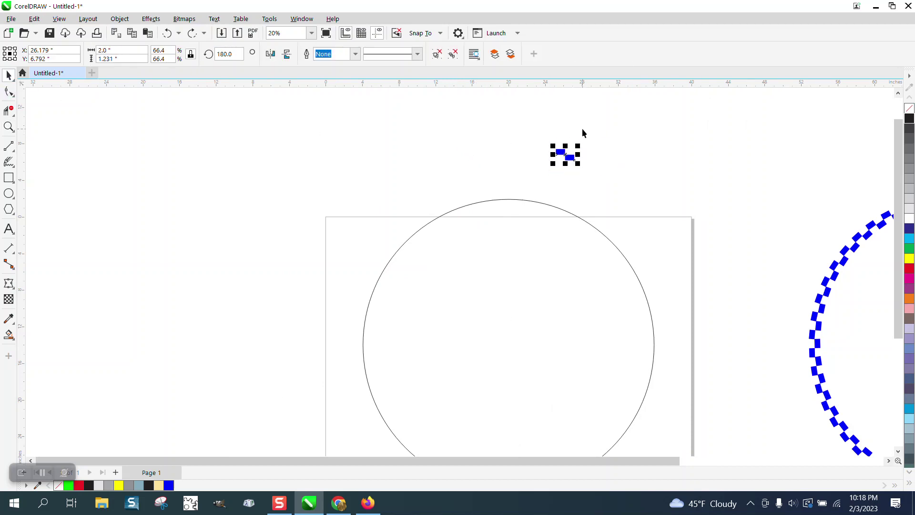
{"action": "left_click", "coordinate": [127, 22]}
{"action": "mouse_move", "coordinate": [138, 207]}
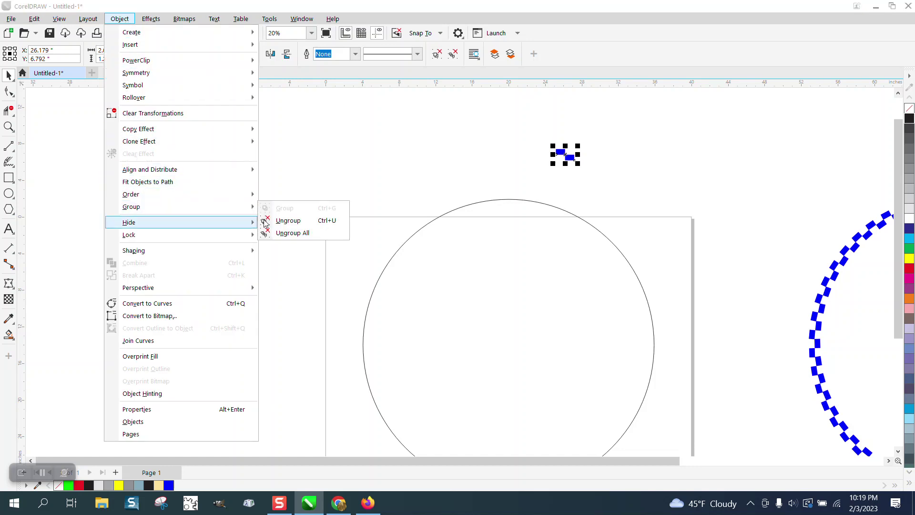
{"action": "left_click", "coordinate": [265, 221]}
Move one blue rectangle left, away from the other, and nudge it slightly right
{"action": "left_click", "coordinate": [556, 149]}
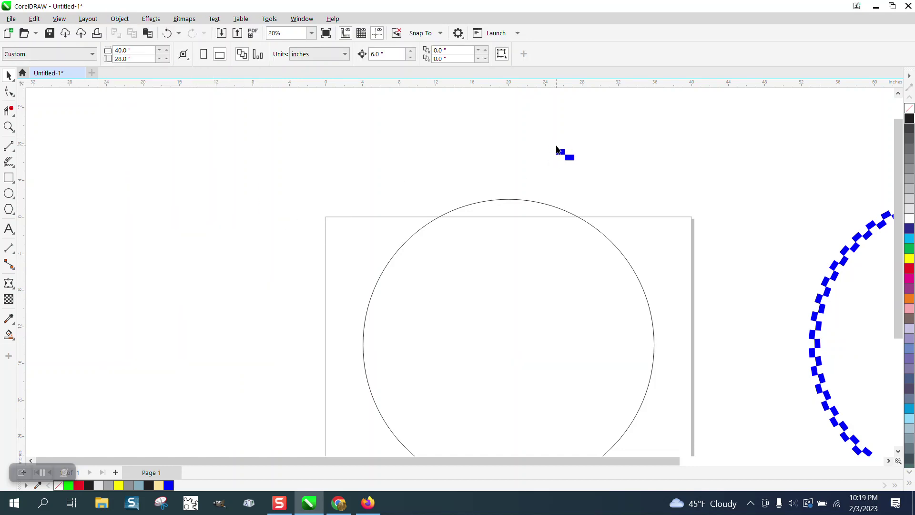
{"action": "left_click_drag", "start_coordinate": [561, 154], "coordinate": [449, 158]}
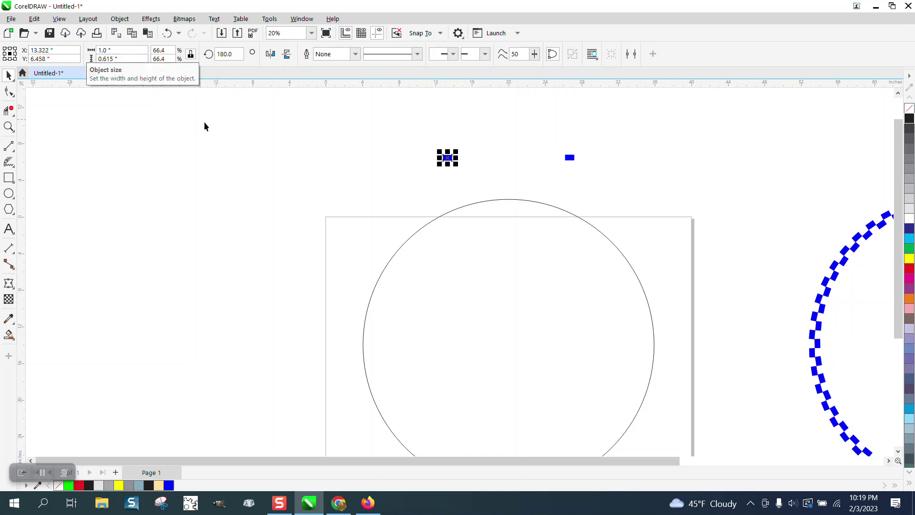
{"action": "scroll", "coordinate": [305, 132], "scroll_direction": "down", "scroll_amount": 2}
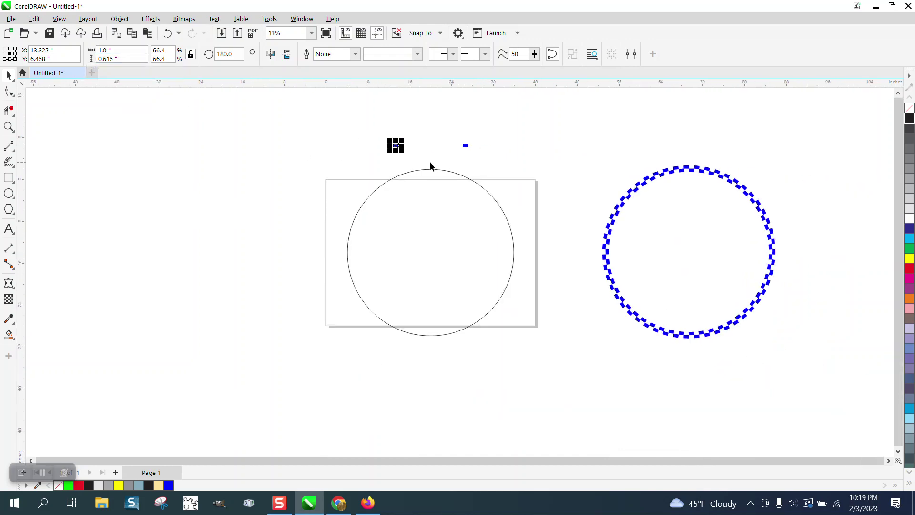
{"action": "left_click", "coordinate": [8, 126]}
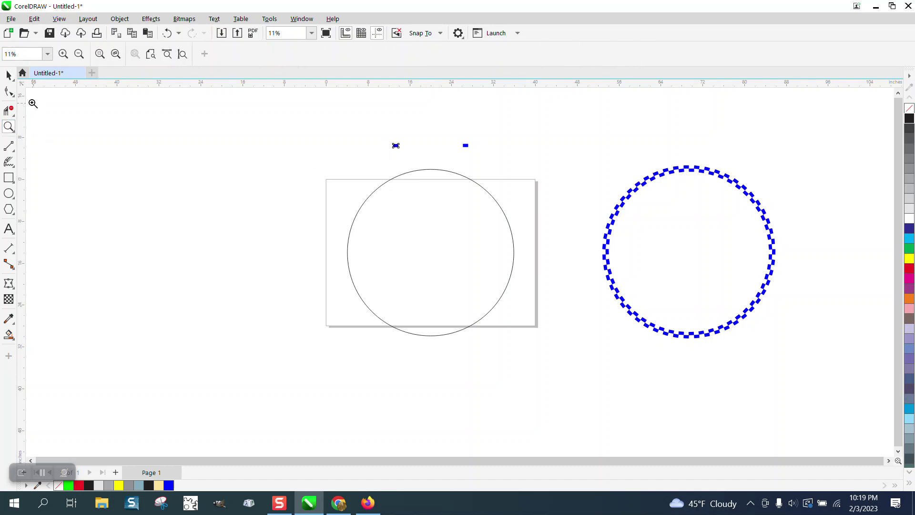
{"action": "left_click", "coordinate": [9, 75]}
{"action": "left_click_drag", "start_coordinate": [394, 143], "coordinate": [473, 147]}
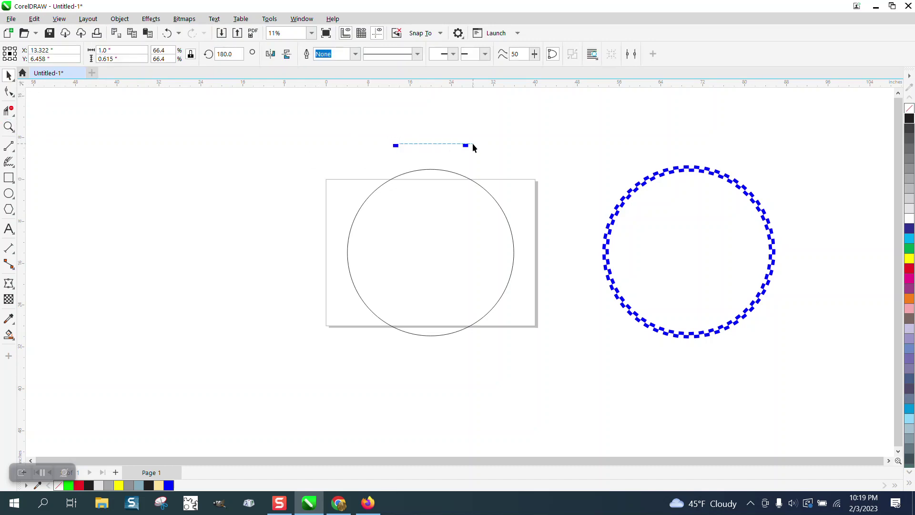
{"action": "left_click_drag", "start_coordinate": [397, 146], "coordinate": [409, 145]}
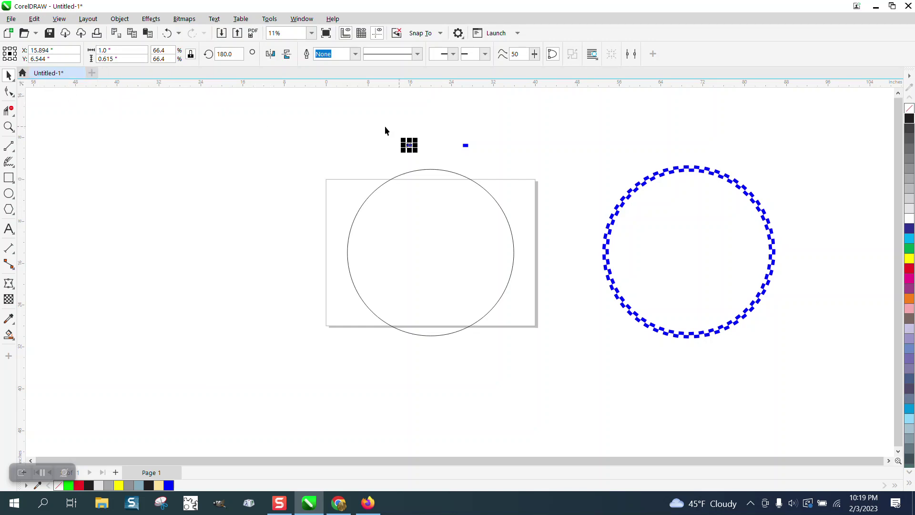
Zoom in on the page and circle, then select the circle
{"action": "left_click", "coordinate": [6, 128]}
{"action": "left_click_drag", "start_coordinate": [350, 178], "coordinate": [647, 351]}
{"action": "left_click", "coordinate": [8, 76]}
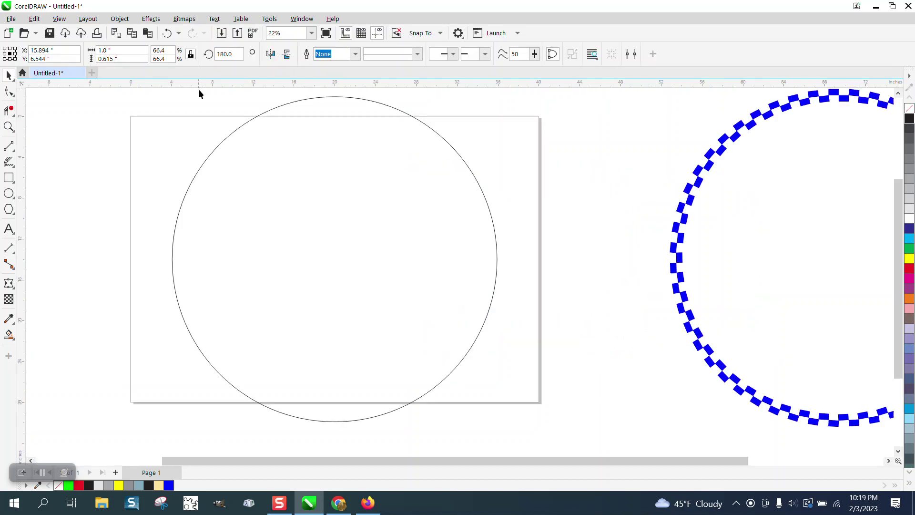
{"action": "left_click", "coordinate": [261, 115]}
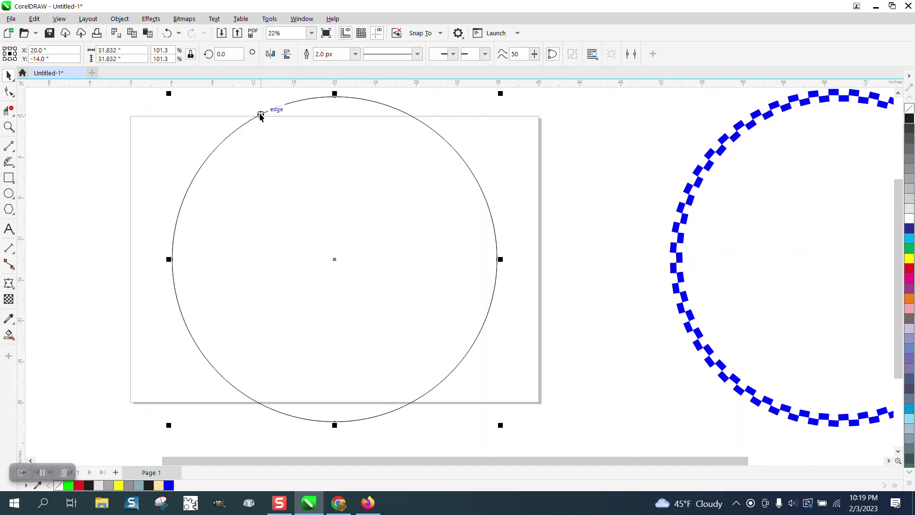
Make a copy of the circle 1 inch wider, 32.832 in, by entering +1 in the width
{"action": "left_click", "coordinate": [131, 50]}
{"action": "left_click", "coordinate": [130, 50]}
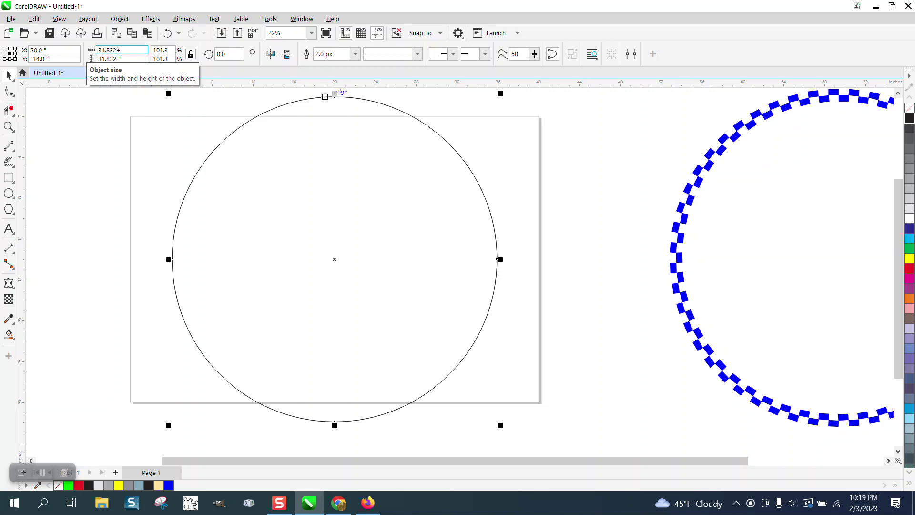
{"action": "type", "text": "+1"}
{"action": "key", "text": "Return"}
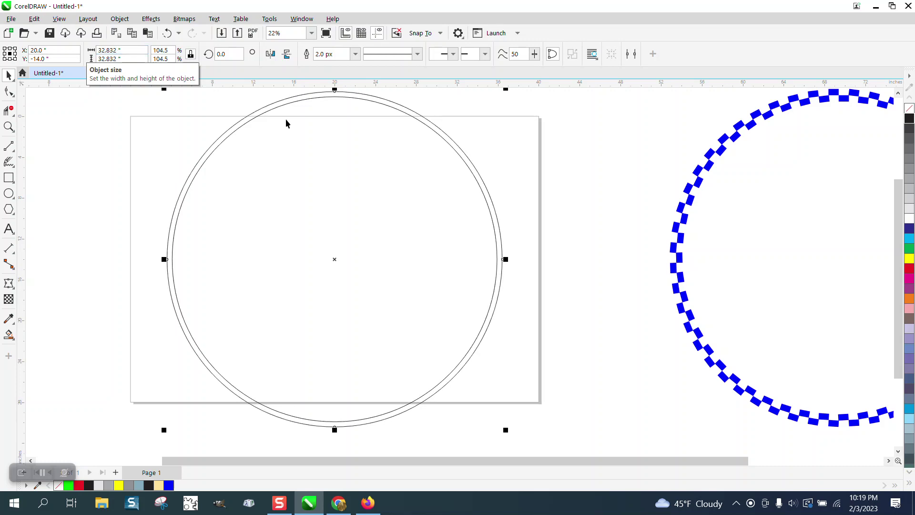
Make a copy of the original circle 1 inch narrower, 30.832 in
{"action": "left_click", "coordinate": [459, 149]}
{"action": "left_click", "coordinate": [454, 152]}
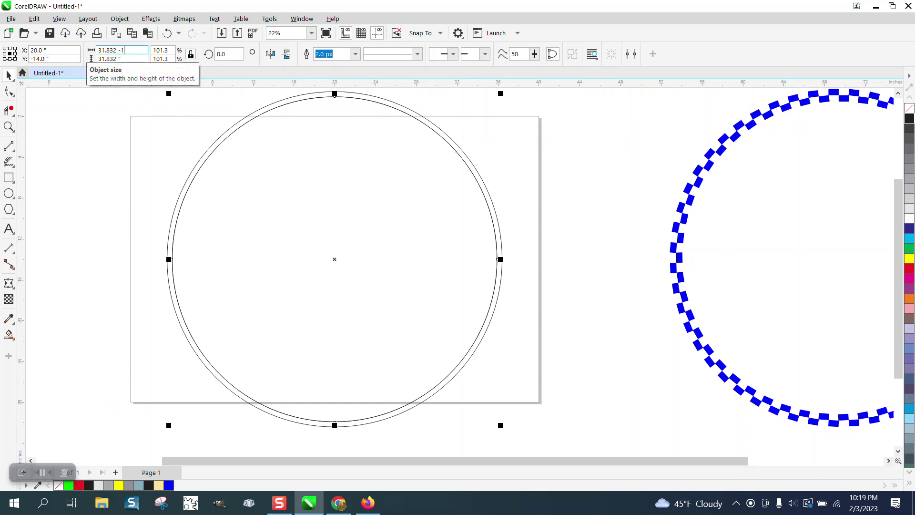
{"action": "key", "text": "Return"}
{"action": "scroll", "coordinate": [320, 188], "scroll_direction": "down", "scroll_amount": 1}
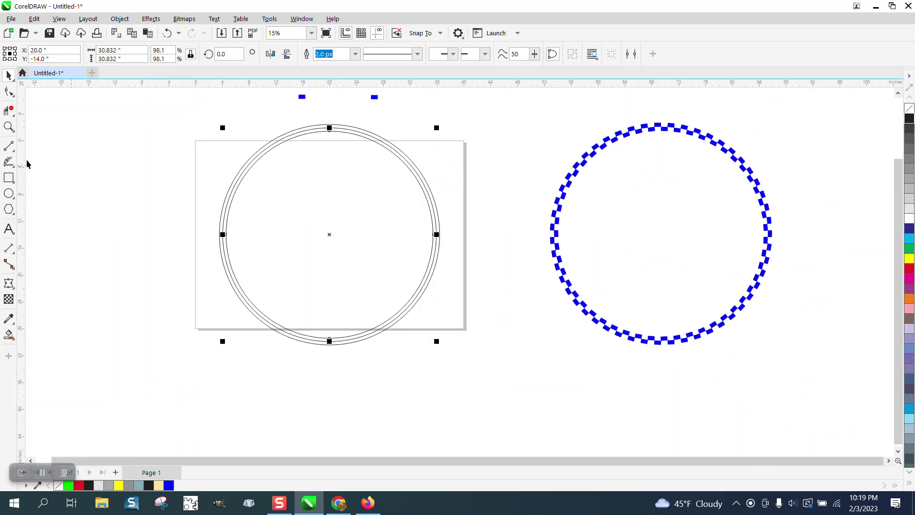
Draw a 2-point line straight up from the circles' centre past the rings
{"action": "left_click", "coordinate": [149, 154]}
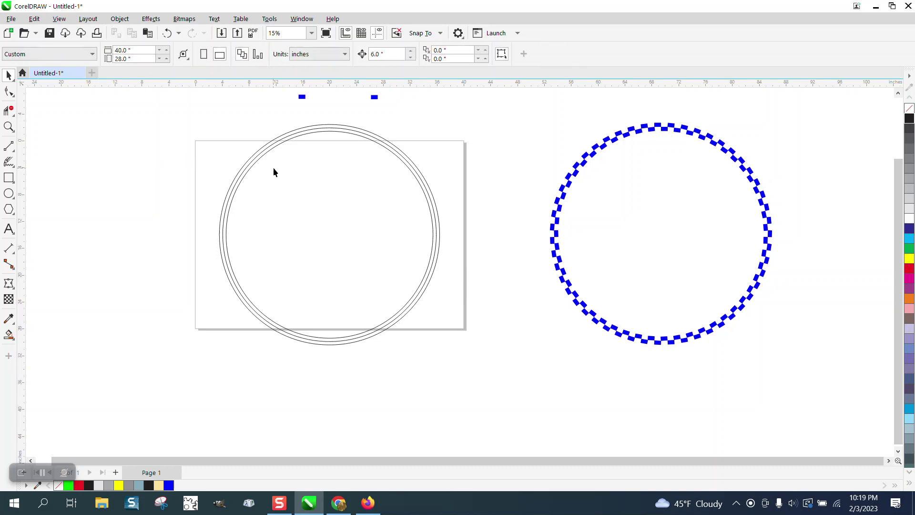
{"action": "left_click", "coordinate": [14, 152]}
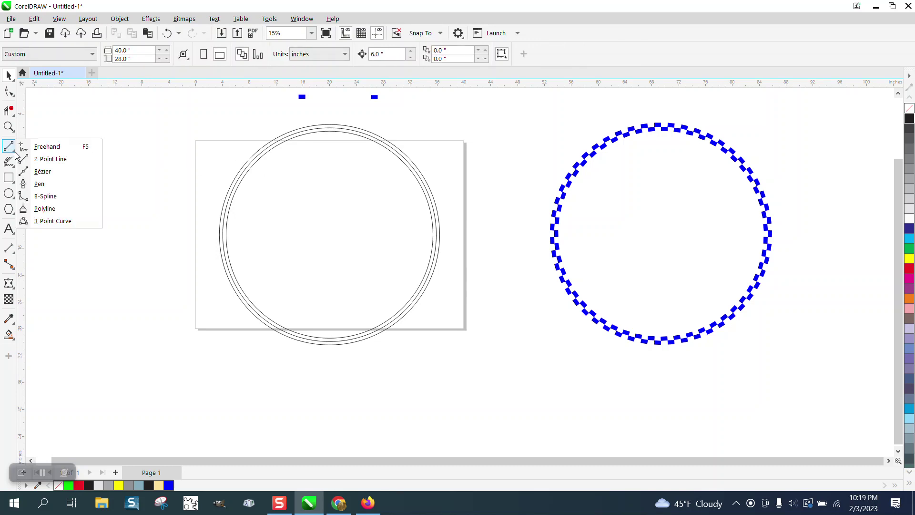
{"action": "left_click", "coordinate": [52, 159]}
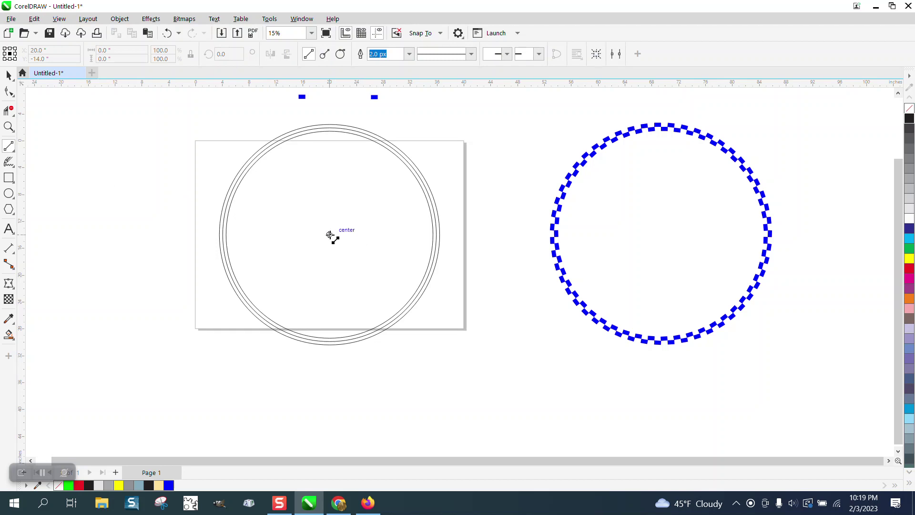
{"action": "left_click_drag", "start_coordinate": [330, 234], "coordinate": [330, 103]}
Move the line's rotation centre to its bottom end at the circles' centre
{"action": "left_click", "coordinate": [8, 125]}
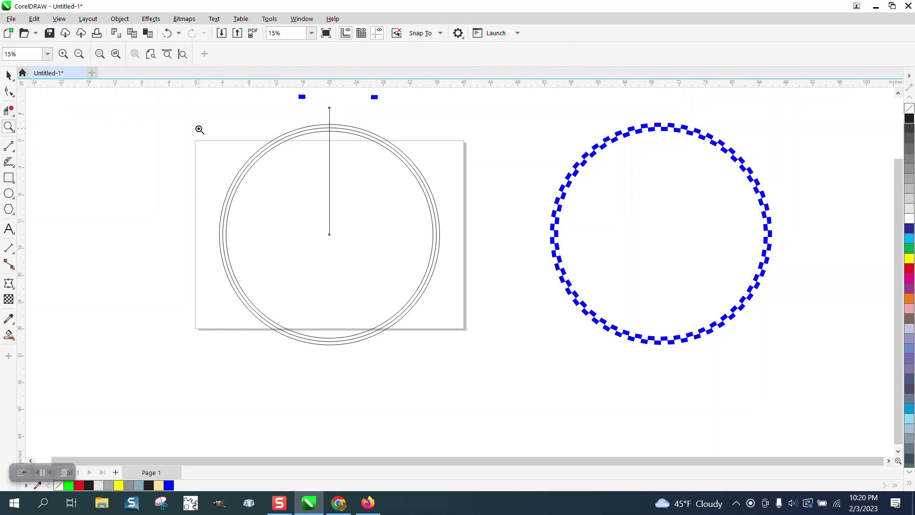
{"action": "left_click", "coordinate": [382, 198]}
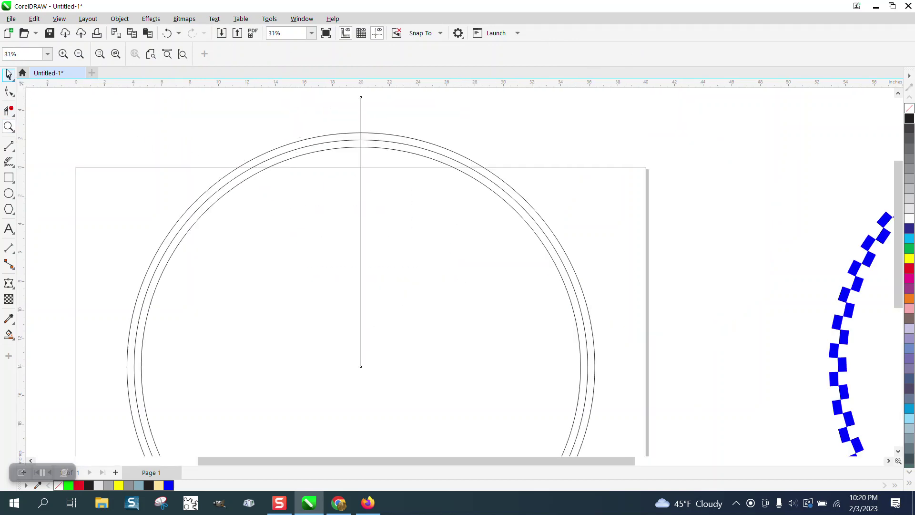
{"action": "left_click", "coordinate": [8, 75]}
{"action": "left_click", "coordinate": [361, 230]}
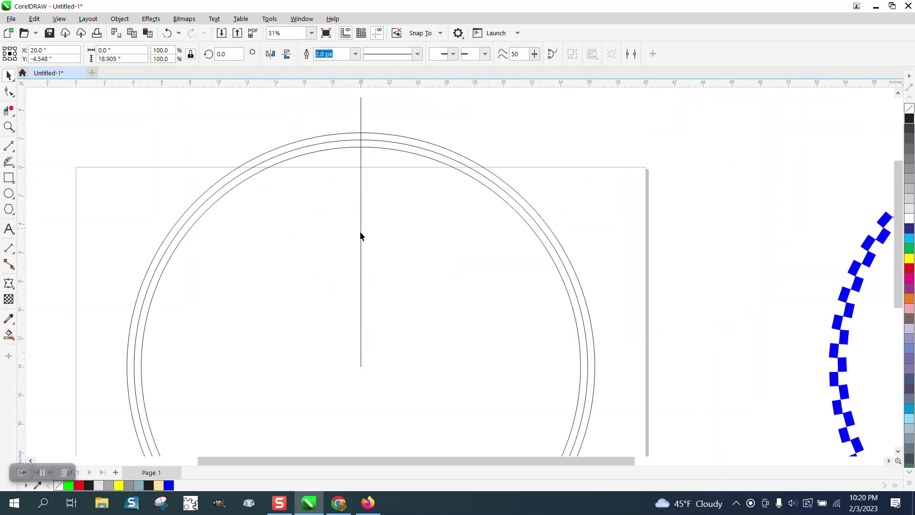
{"action": "left_click_drag", "start_coordinate": [361, 232], "coordinate": [363, 365]}
{"action": "left_click", "coordinate": [362, 267]}
{"action": "left_click", "coordinate": [361, 272]}
Rotate the line 3.6° and add copies at 0° and 356.4° to form a fan
{"action": "left_click", "coordinate": [215, 54]}
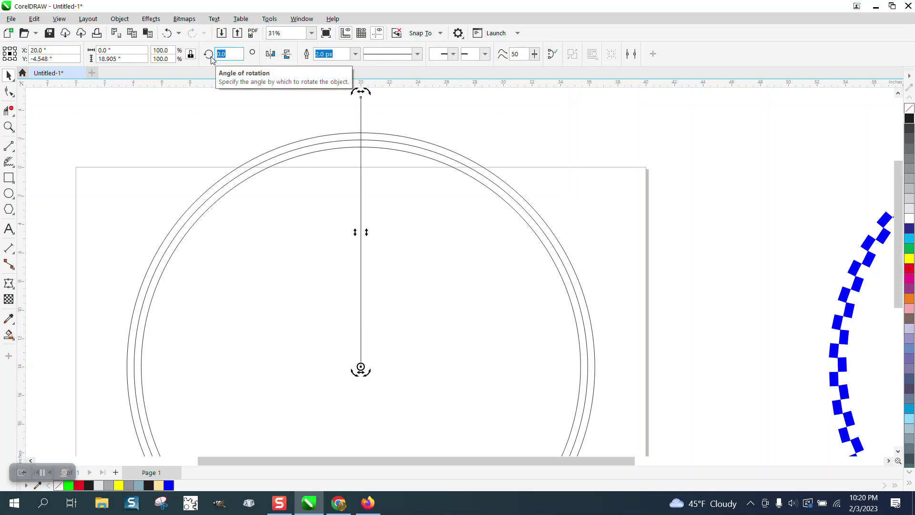
{"action": "type", "text": "3"}
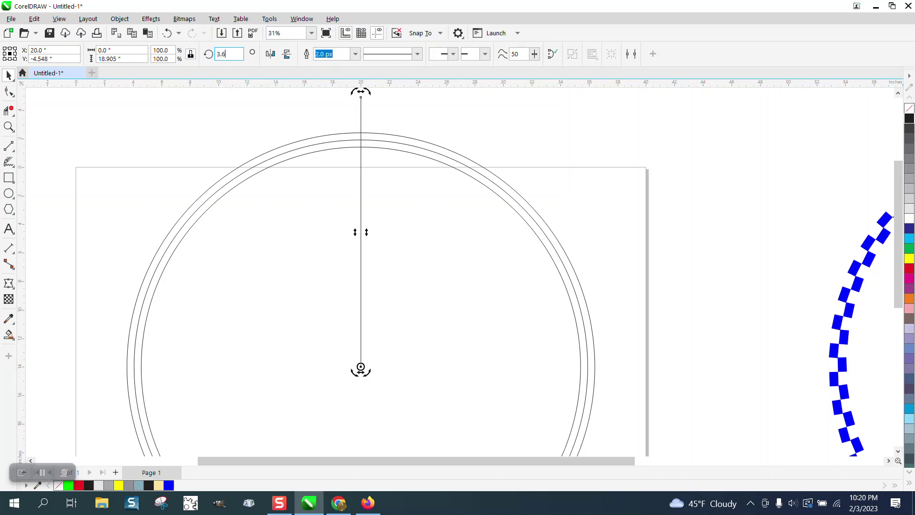
{"action": "type", "text": ".6"}
{"action": "key", "text": "Return"}
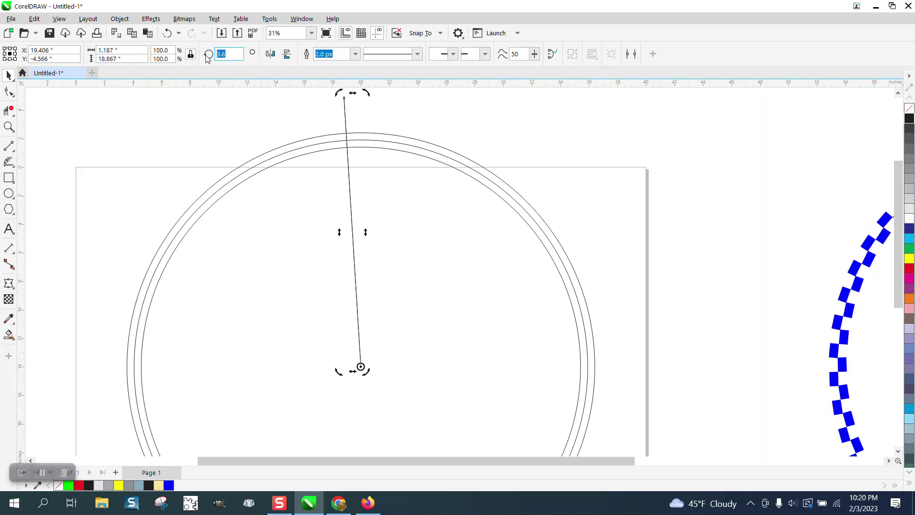
{"action": "type", "text": "0"}
{"action": "key", "text": "Return"}
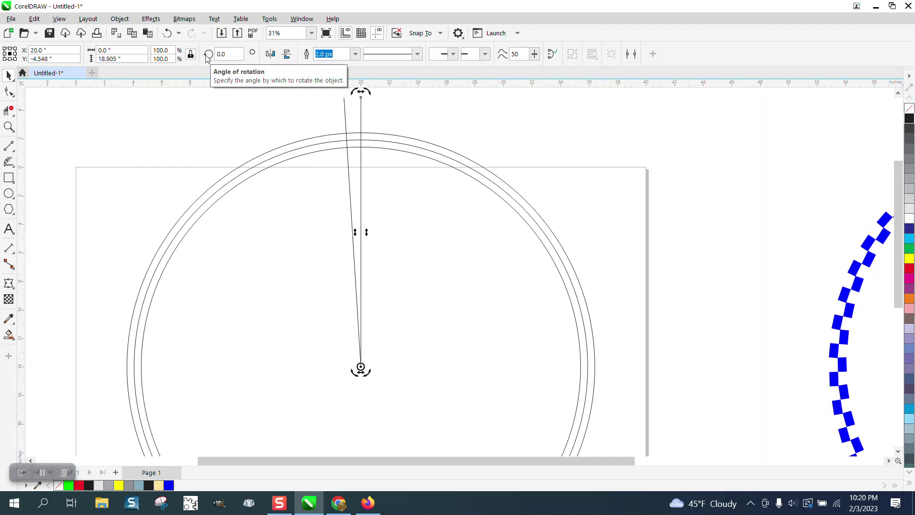
{"action": "key", "text": "ctrl+r"}
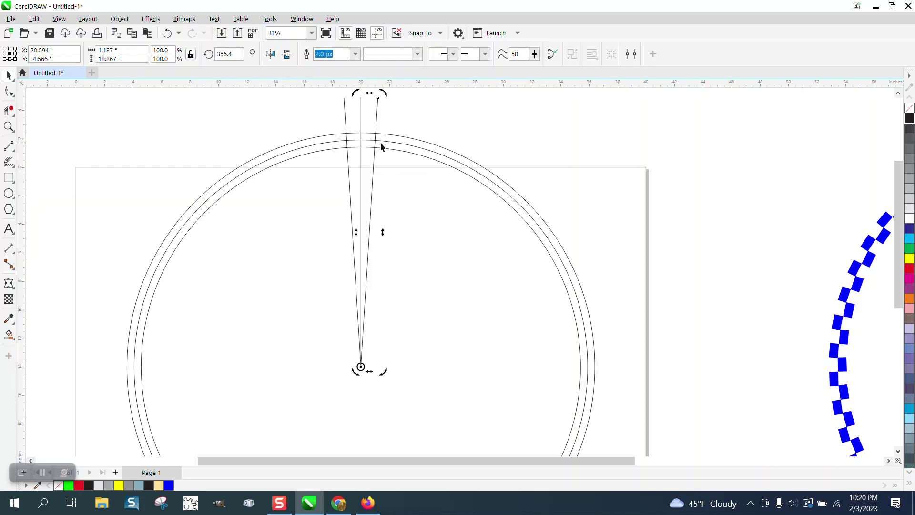
{"action": "scroll", "coordinate": [381, 142], "scroll_direction": "down", "scroll_amount": 3}
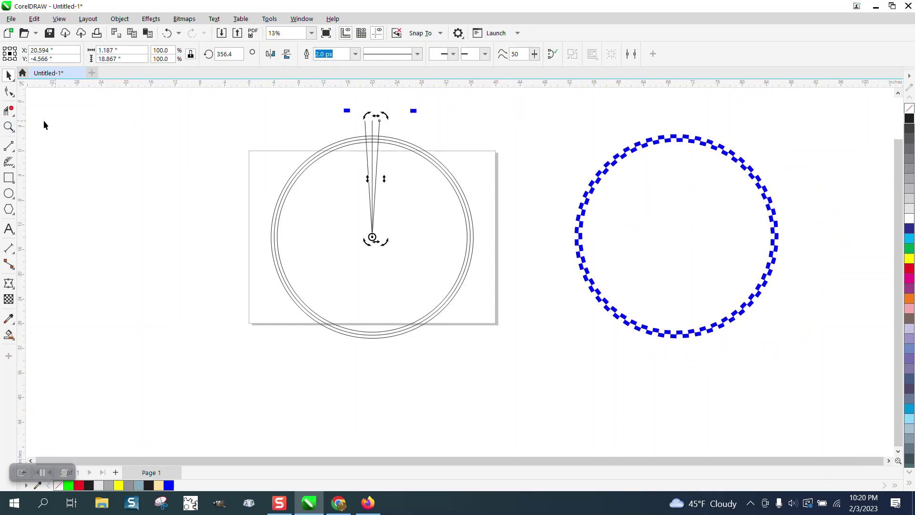
Smart Fill two diagonally offset cells between the rings at the top blue
{"action": "left_click", "coordinate": [8, 126]}
{"action": "left_click_drag", "start_coordinate": [351, 125], "coordinate": [437, 171]}
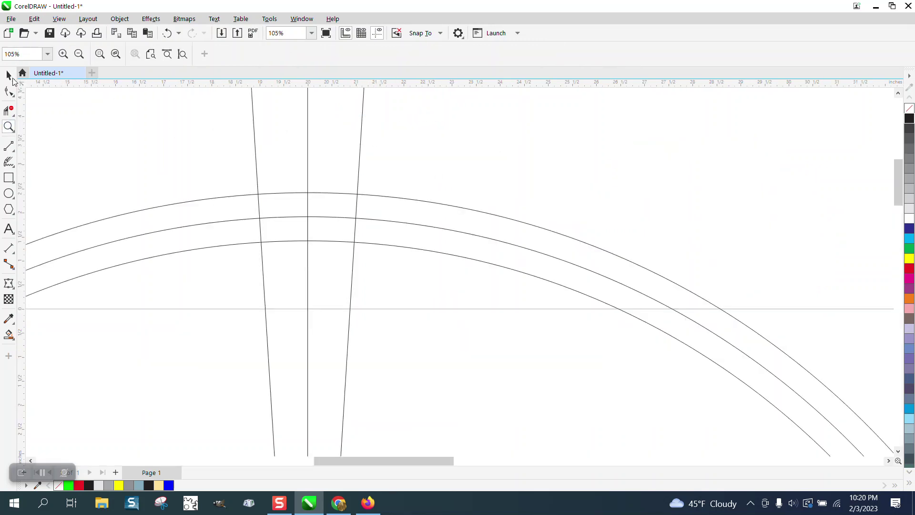
{"action": "left_click", "coordinate": [9, 76]}
{"action": "left_click", "coordinate": [300, 217]}
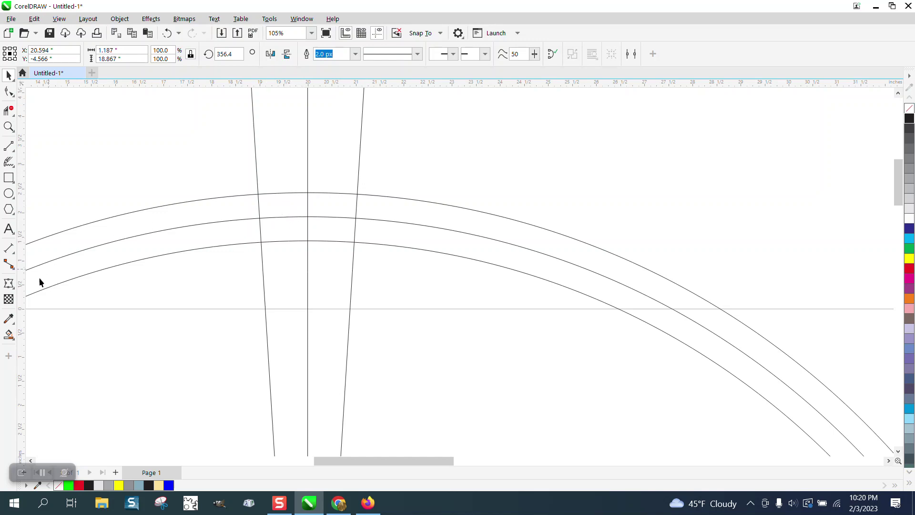
{"action": "left_click", "coordinate": [9, 335]}
{"action": "left_click", "coordinate": [279, 208]}
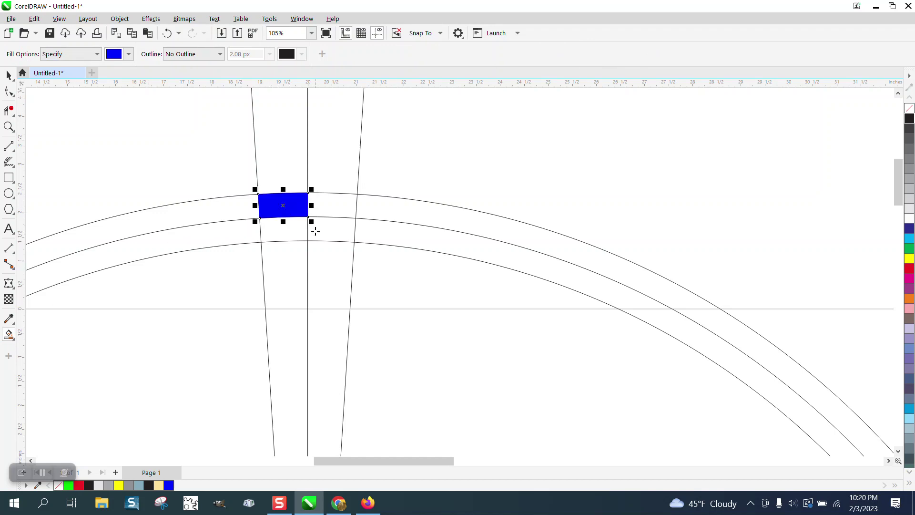
{"action": "left_click", "coordinate": [312, 229]}
Move both blue fills up out of the way of the rings
{"action": "left_click", "coordinate": [7, 75]}
{"action": "scroll", "coordinate": [211, 180], "scroll_direction": "down", "scroll_amount": 1}
{"action": "left_click_drag", "start_coordinate": [212, 170], "coordinate": [343, 247]}
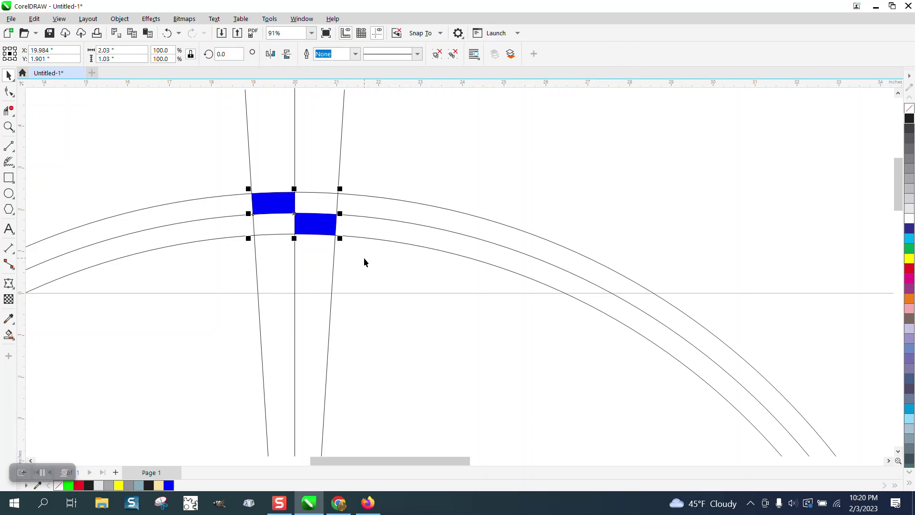
{"action": "scroll", "coordinate": [364, 258], "scroll_direction": "down", "scroll_amount": 3}
{"action": "scroll", "coordinate": [405, 221], "scroll_direction": "down", "scroll_amount": 1}
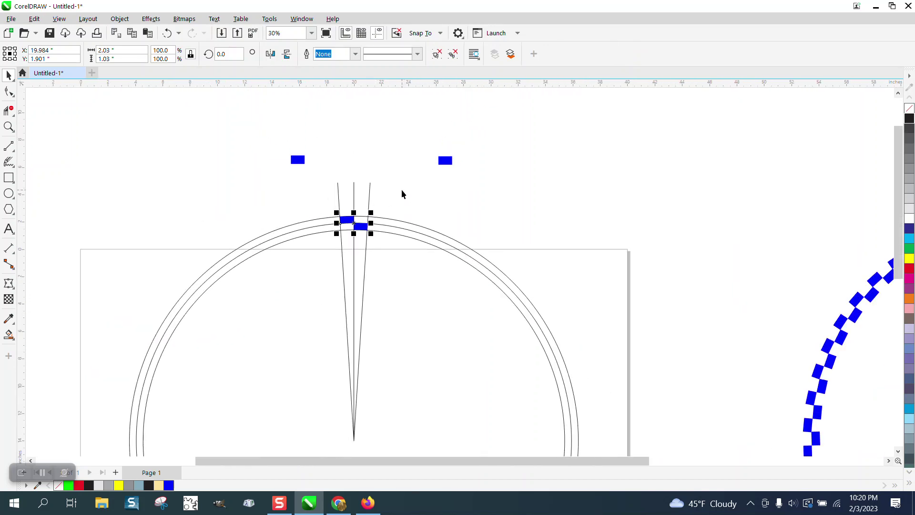
{"action": "left_click", "coordinate": [402, 191]}
{"action": "scroll", "coordinate": [374, 191], "scroll_direction": "down", "scroll_amount": 1}
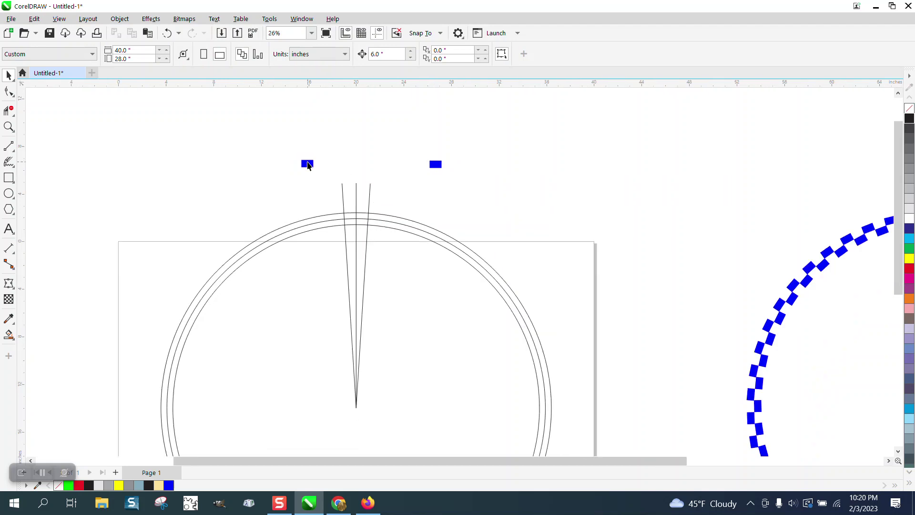
{"action": "left_click_drag", "start_coordinate": [308, 162], "coordinate": [343, 122]}
{"action": "left_click_drag", "start_coordinate": [437, 168], "coordinate": [438, 130]}
{"action": "scroll", "coordinate": [379, 129], "scroll_direction": "down", "scroll_amount": 2}
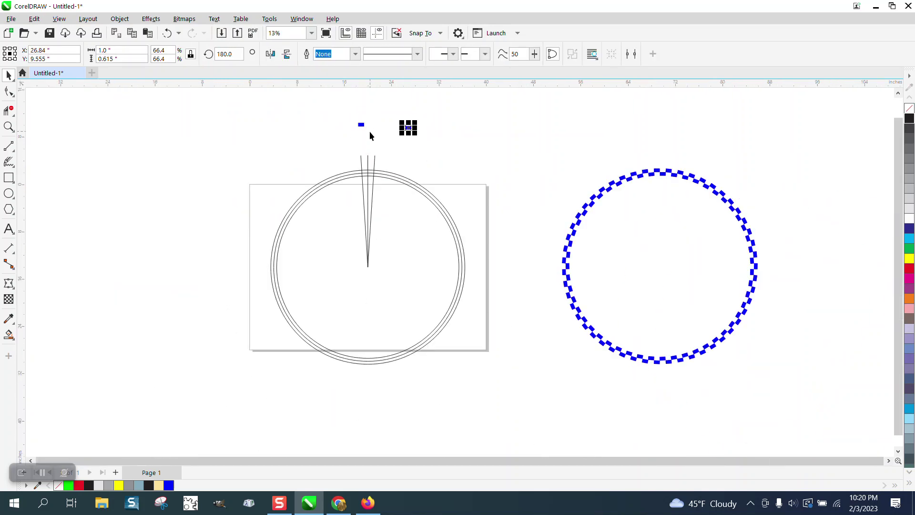
Refill an upper cell and its lower-right neighbour blue at the ring top, then select both
{"action": "left_click_drag", "start_coordinate": [260, 144], "coordinate": [523, 402]}
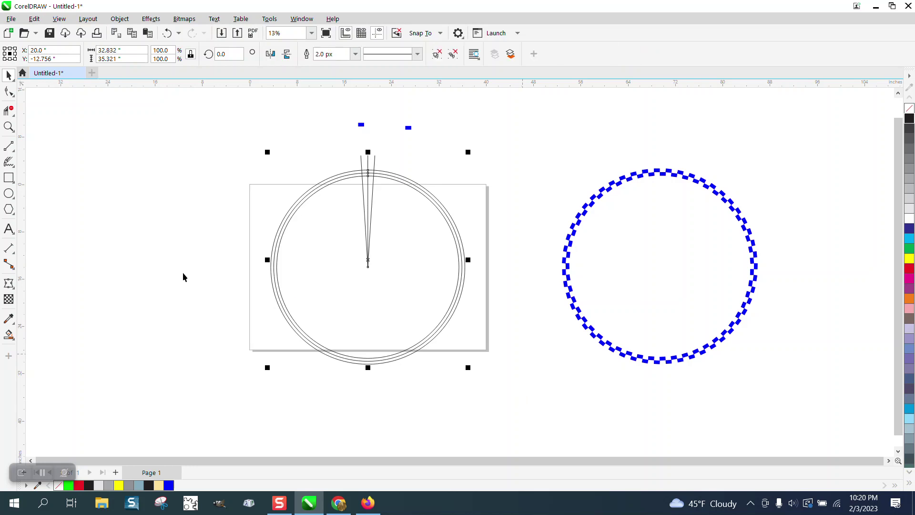
{"action": "left_click", "coordinate": [9, 126]}
{"action": "left_click_drag", "start_coordinate": [324, 173], "coordinate": [423, 200]}
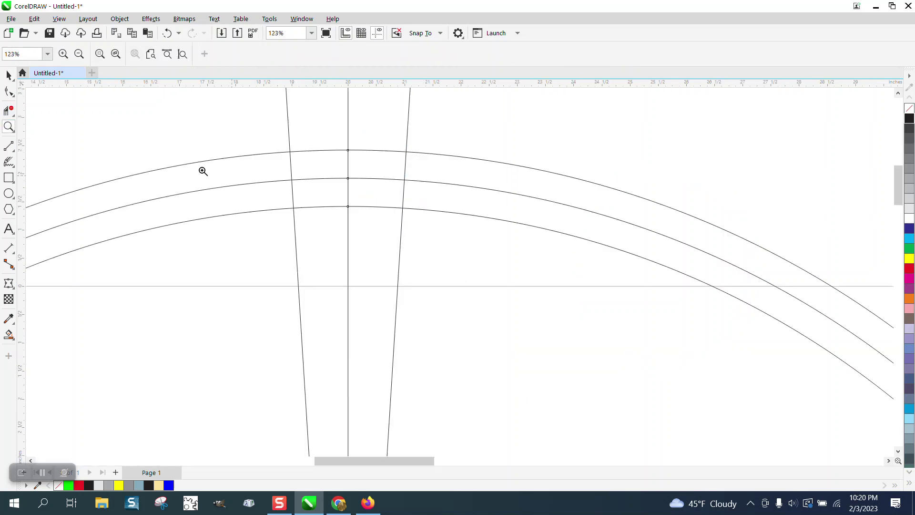
{"action": "left_click", "coordinate": [9, 334]}
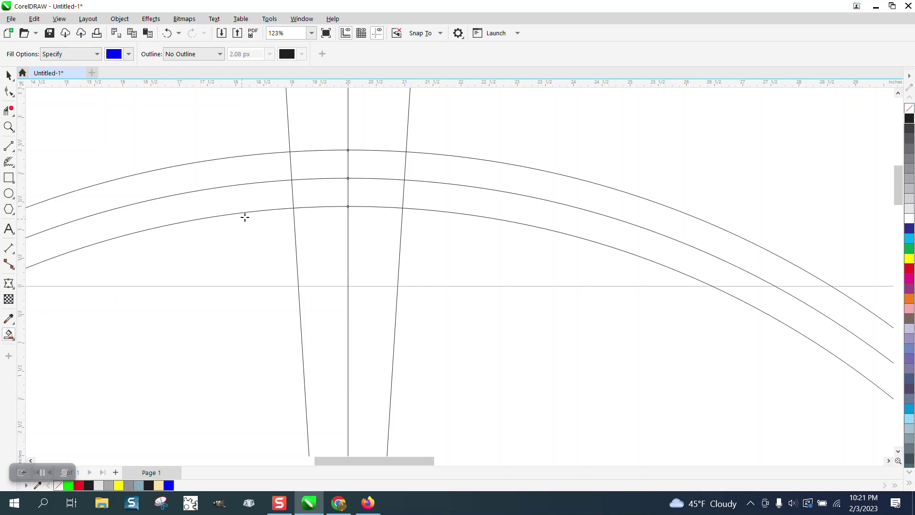
{"action": "left_click", "coordinate": [319, 165]}
{"action": "left_click", "coordinate": [376, 193]}
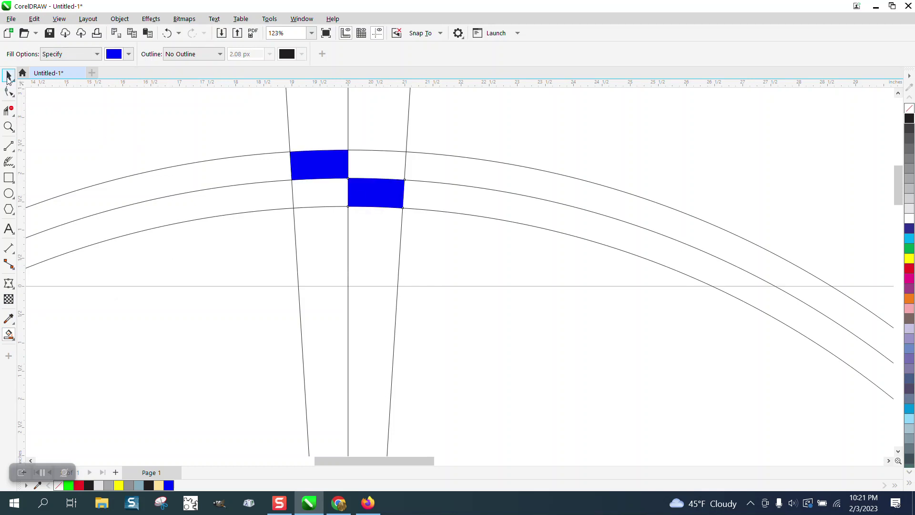
{"action": "left_click", "coordinate": [9, 76]}
{"action": "left_click_drag", "start_coordinate": [218, 125], "coordinate": [431, 232]}
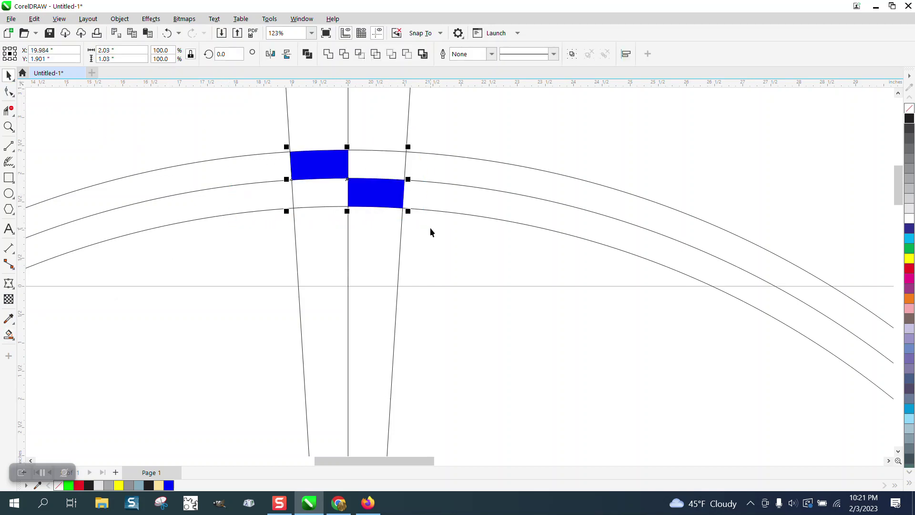
Open the Transform docker from Window > Dockers
{"action": "scroll", "coordinate": [289, 178], "scroll_direction": "down", "scroll_amount": 3}
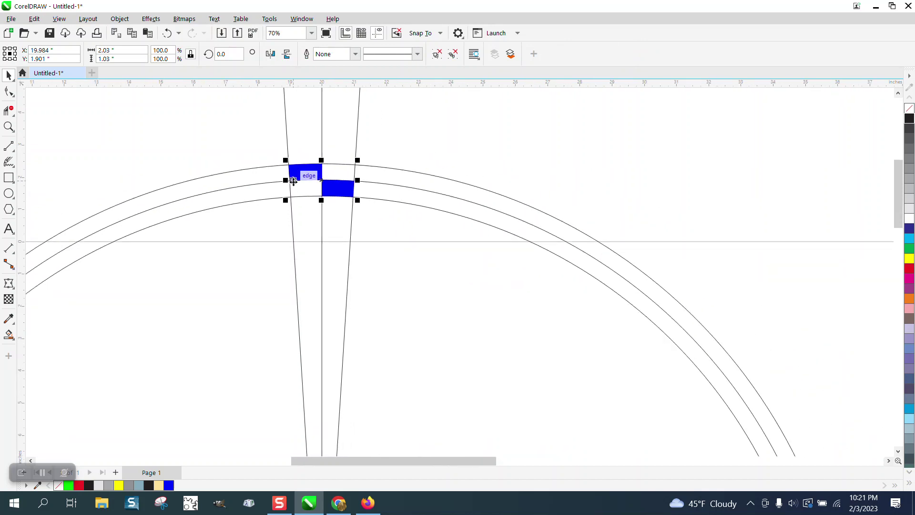
{"action": "left_click", "coordinate": [302, 19]}
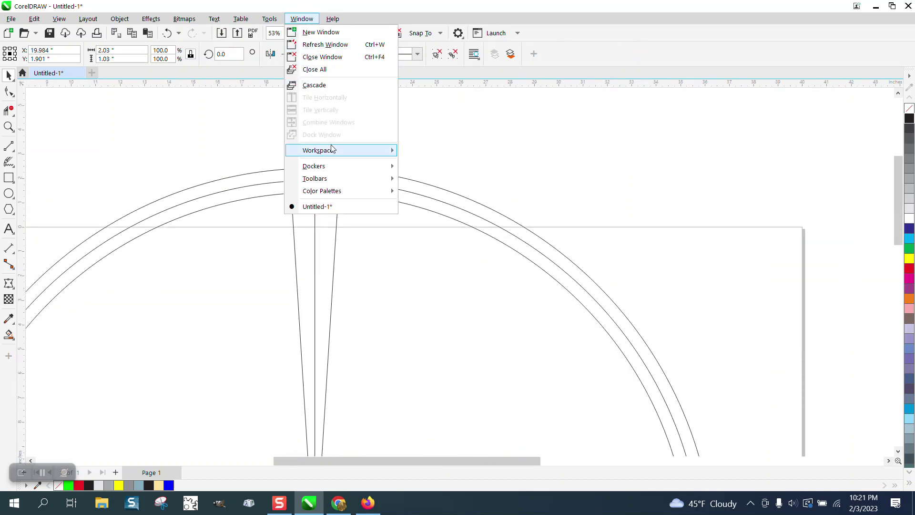
{"action": "mouse_move", "coordinate": [334, 151]}
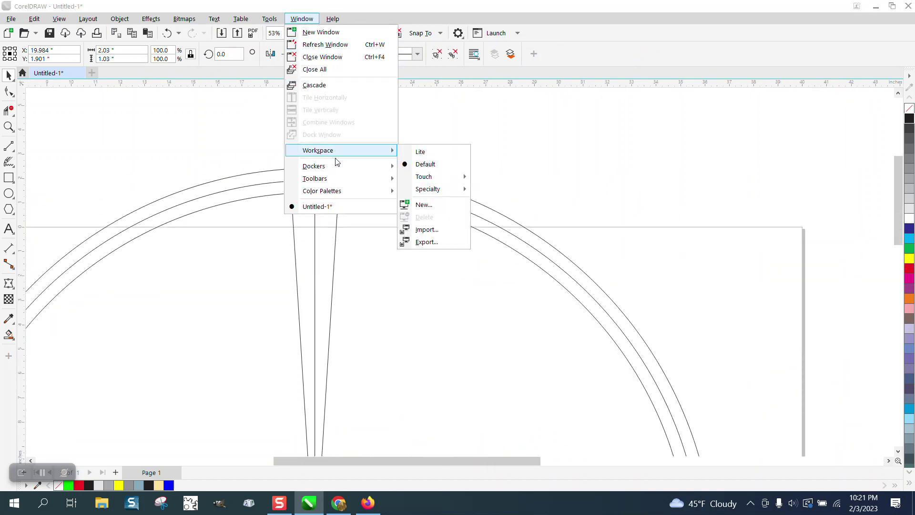
{"action": "mouse_move", "coordinate": [331, 170]}
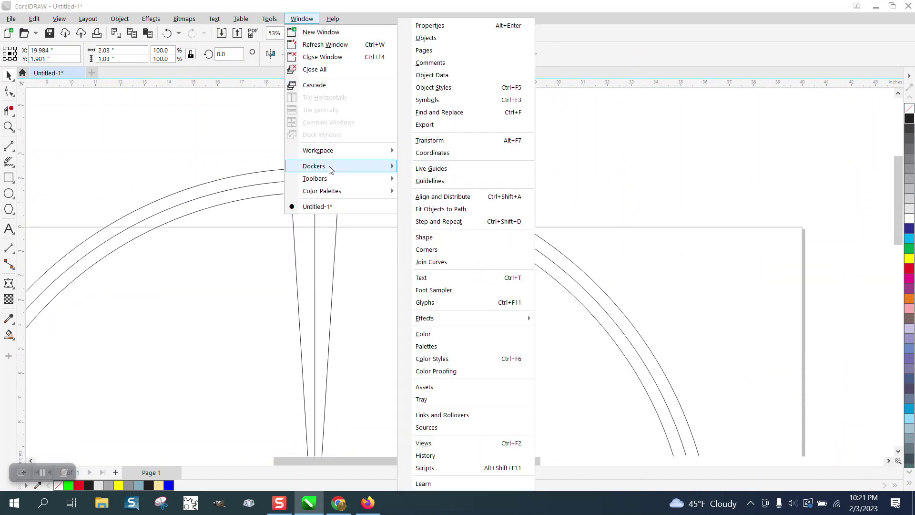
{"action": "left_click", "coordinate": [429, 141]}
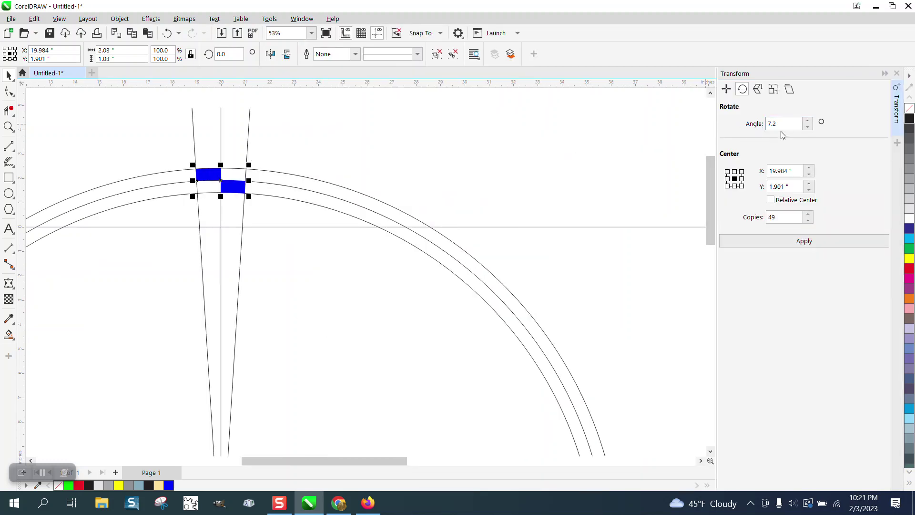
Set the pair's rotation centre to the circle centre and apply 49 copies at 7.2°
{"action": "scroll", "coordinate": [334, 153], "scroll_direction": "down", "scroll_amount": 3}
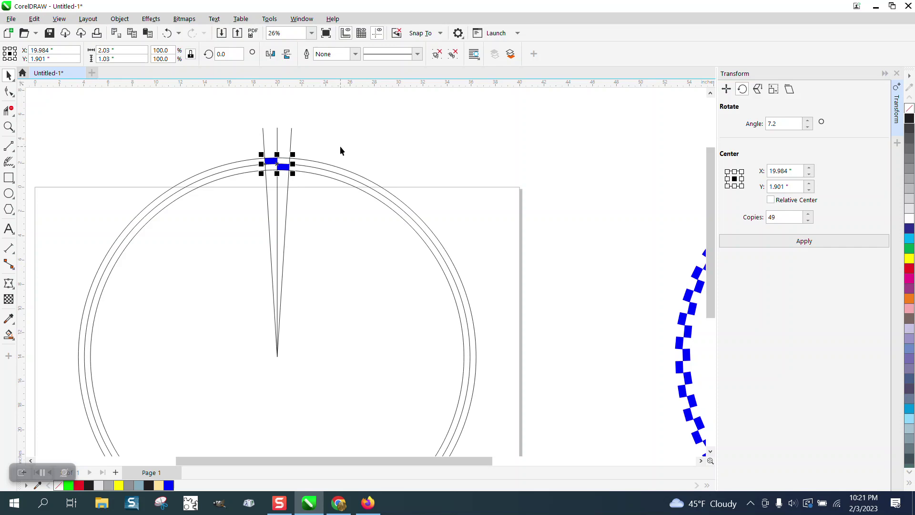
{"action": "left_click", "coordinate": [278, 165]}
{"action": "mouse_move", "coordinate": [277, 164]}
{"action": "left_mouse_down"}
{"action": "mouse_move", "coordinate": [286, 296]}
{"action": "mouse_move", "coordinate": [278, 354]}
{"action": "left_mouse_up"}
{"action": "left_click", "coordinate": [325, 152]}
{"action": "left_click", "coordinate": [279, 167]}
{"action": "left_click", "coordinate": [279, 167]}
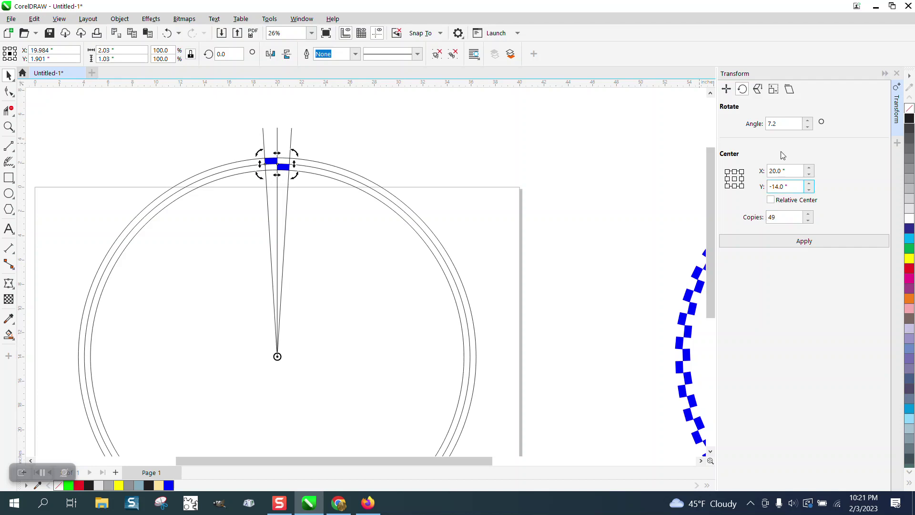
{"action": "left_click", "coordinate": [814, 246]}
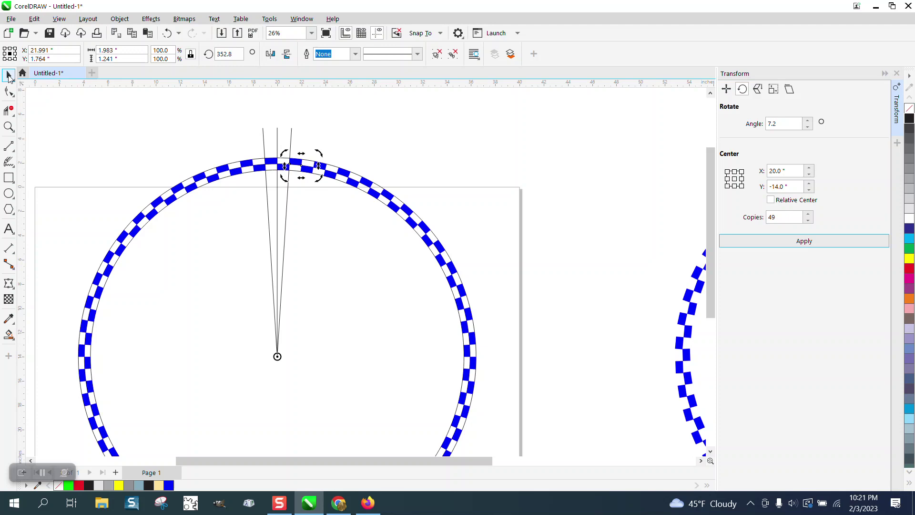
Select and clear away the guide circles and centre lines
{"action": "scroll", "coordinate": [291, 128], "scroll_direction": "down", "scroll_amount": 2}
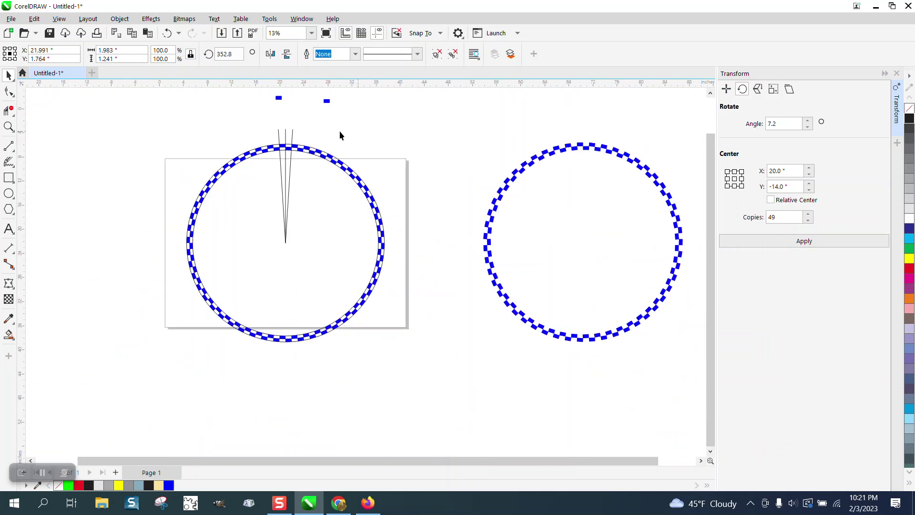
{"action": "left_click", "coordinate": [294, 135]}
{"action": "left_click", "coordinate": [293, 131]}
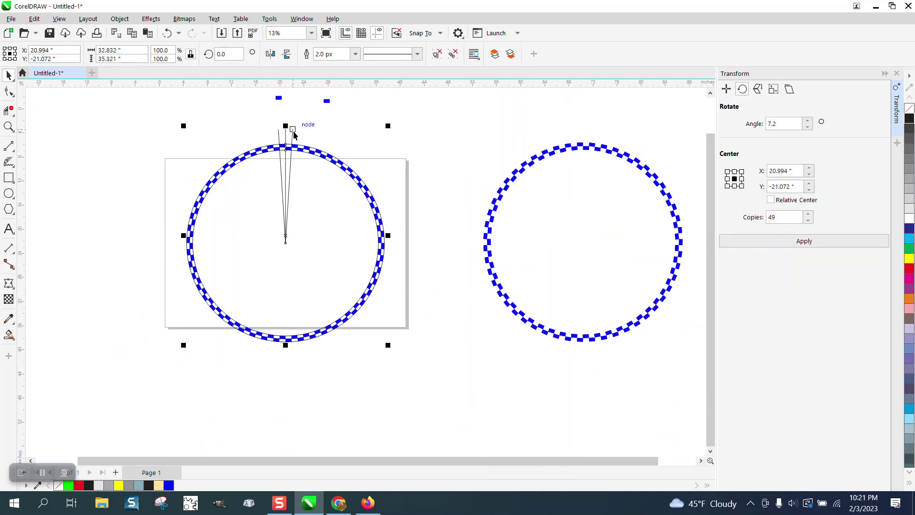
{"action": "left_click", "coordinate": [285, 132]}
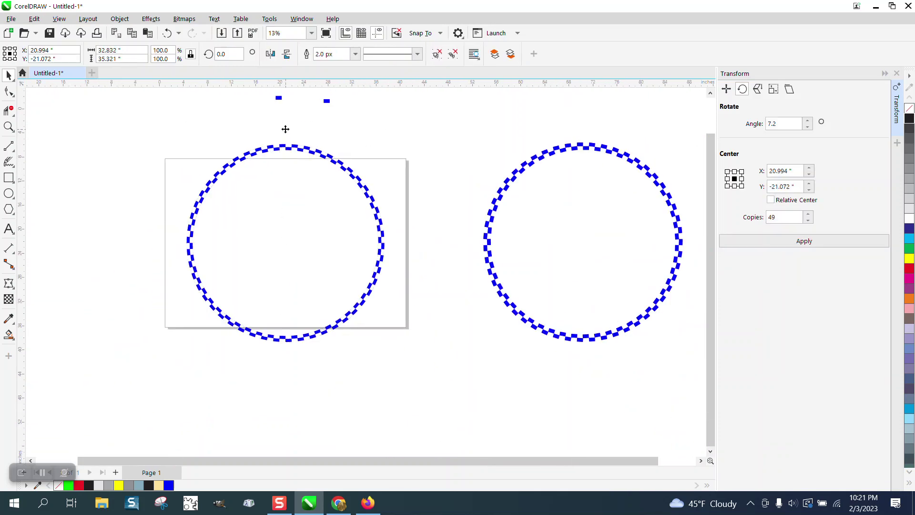
Zoom in on where the top tiles meet, then select the top blue tile pair
{"action": "left_click", "coordinate": [9, 126]}
{"action": "left_click_drag", "start_coordinate": [265, 146], "coordinate": [308, 160]}
{"action": "scroll", "coordinate": [305, 167], "scroll_direction": "down", "scroll_amount": 2}
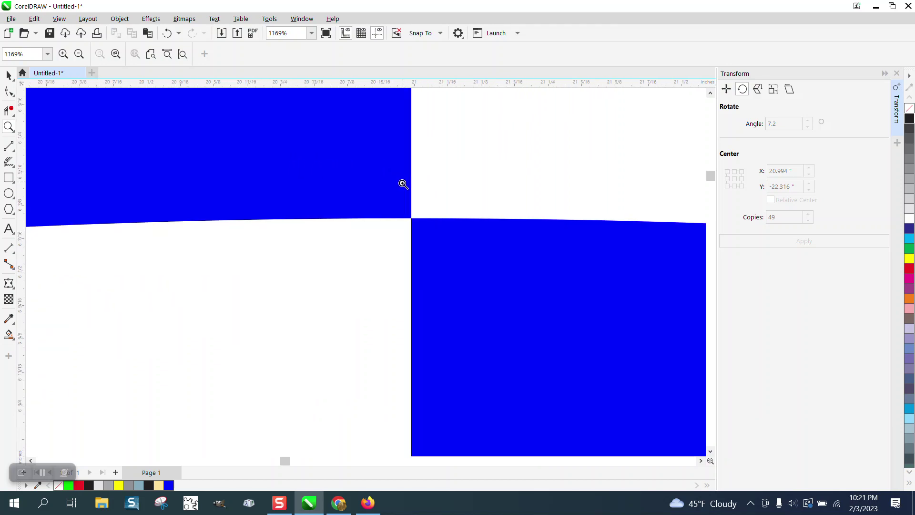
{"action": "scroll", "coordinate": [401, 190], "scroll_direction": "down", "scroll_amount": 8}
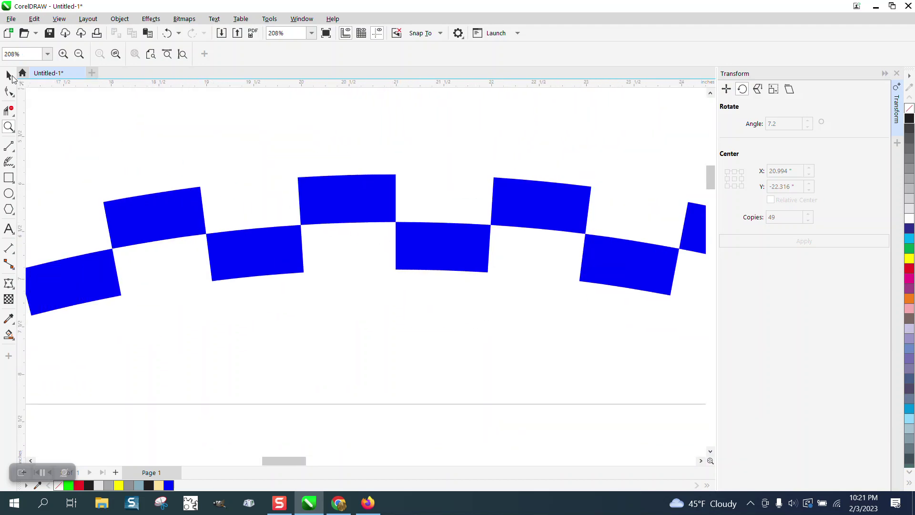
{"action": "left_click", "coordinate": [11, 75]}
{"action": "left_click", "coordinate": [353, 183]}
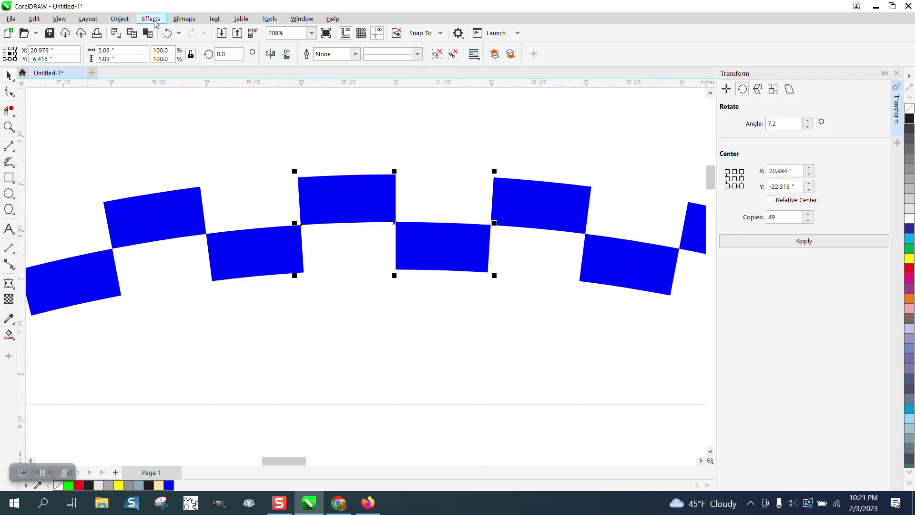
Select the top-centre pair of blue tiles and nudge it down, away from the ring
{"action": "left_click", "coordinate": [120, 19]}
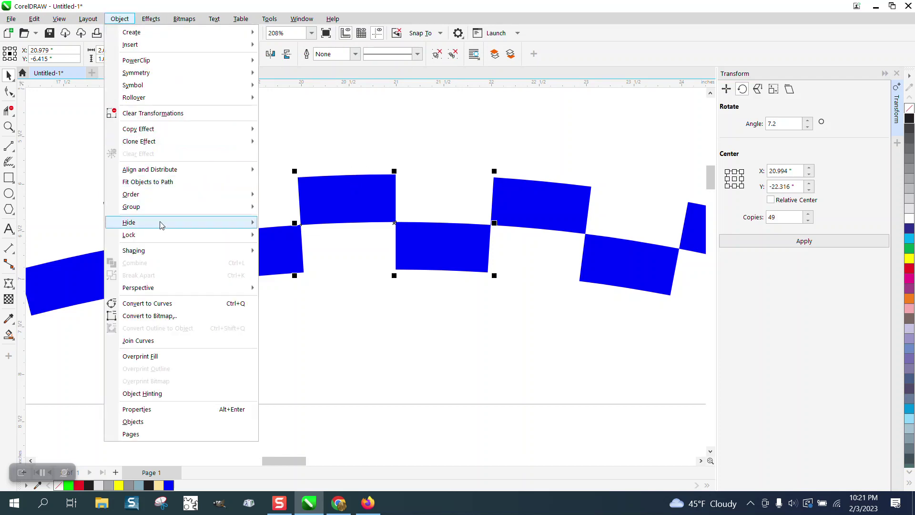
{"action": "left_click", "coordinate": [396, 130]}
{"action": "scroll", "coordinate": [399, 131], "scroll_direction": "down", "scroll_amount": 2}
{"action": "left_click", "coordinate": [382, 266]}
{"action": "left_click", "coordinate": [384, 201]}
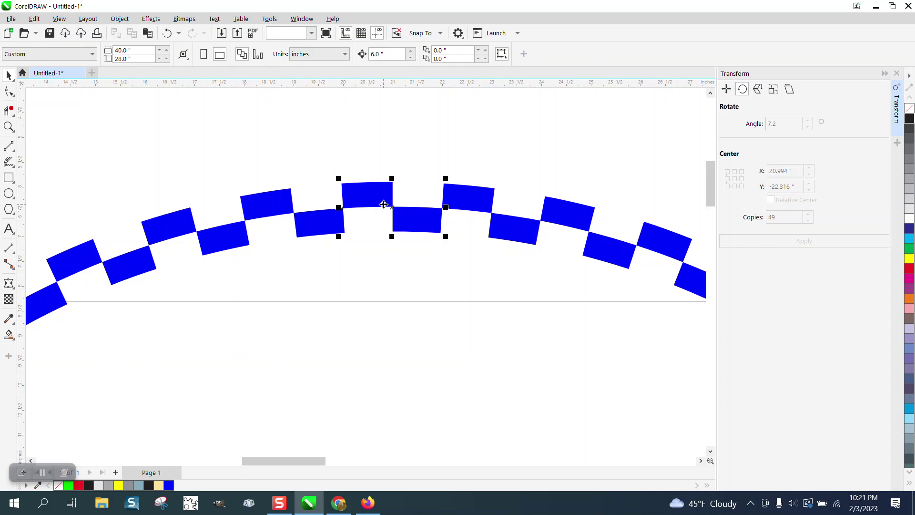
{"action": "key", "text": "Down"}
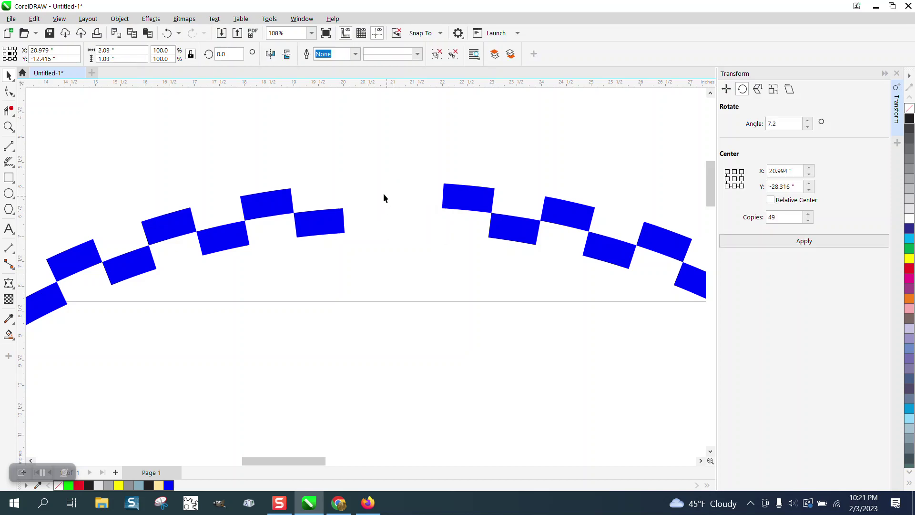
{"action": "scroll", "coordinate": [353, 176], "scroll_direction": "down", "scroll_amount": 2}
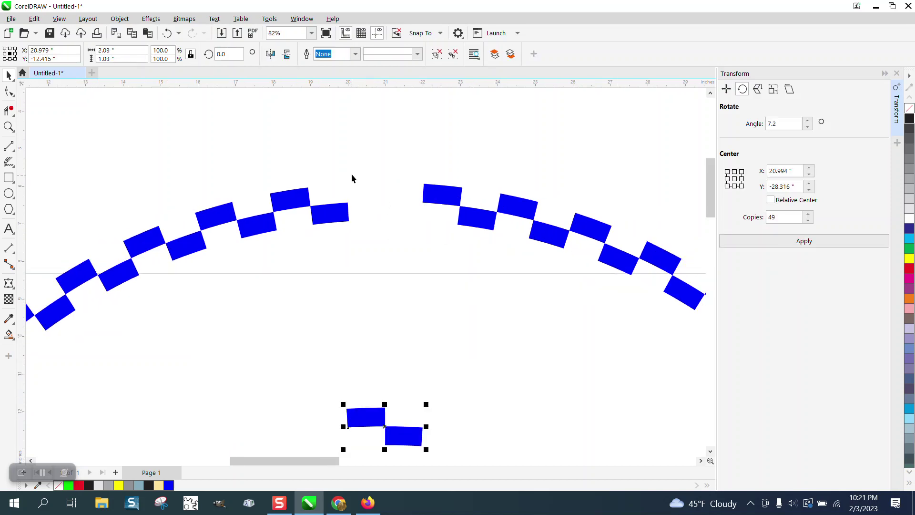
Remove the two tiles' fill, give them a black outline, and zoom in on them
{"action": "left_click", "coordinate": [910, 110]}
{"action": "right_click", "coordinate": [910, 119]}
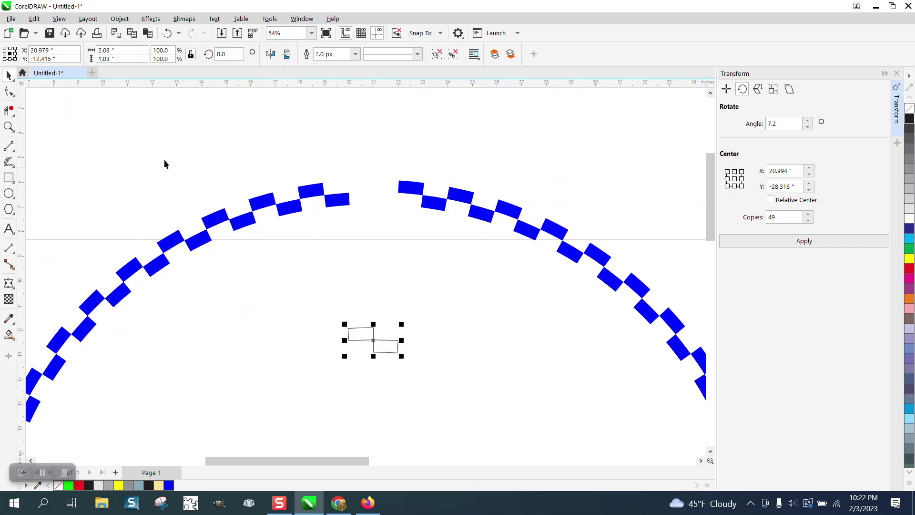
{"action": "left_click", "coordinate": [9, 127]}
{"action": "left_click_drag", "start_coordinate": [353, 304], "coordinate": [440, 373]}
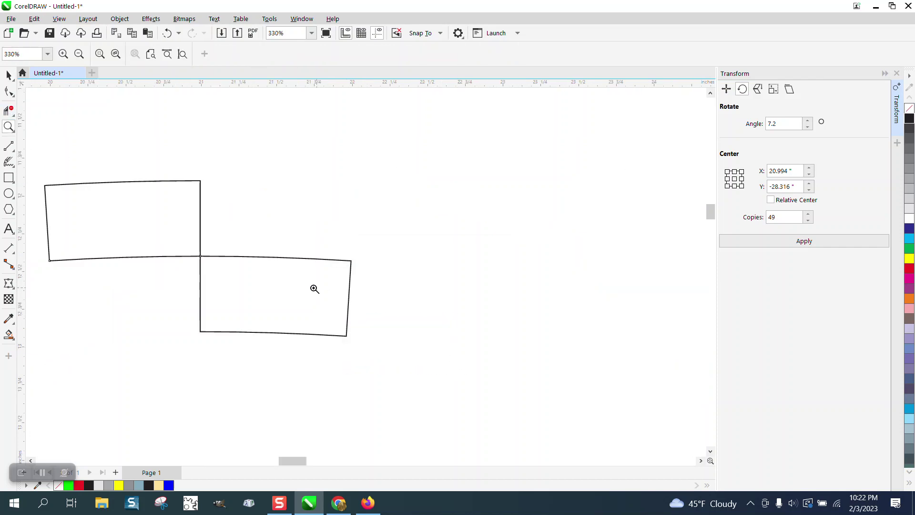
{"action": "left_click", "coordinate": [9, 76]}
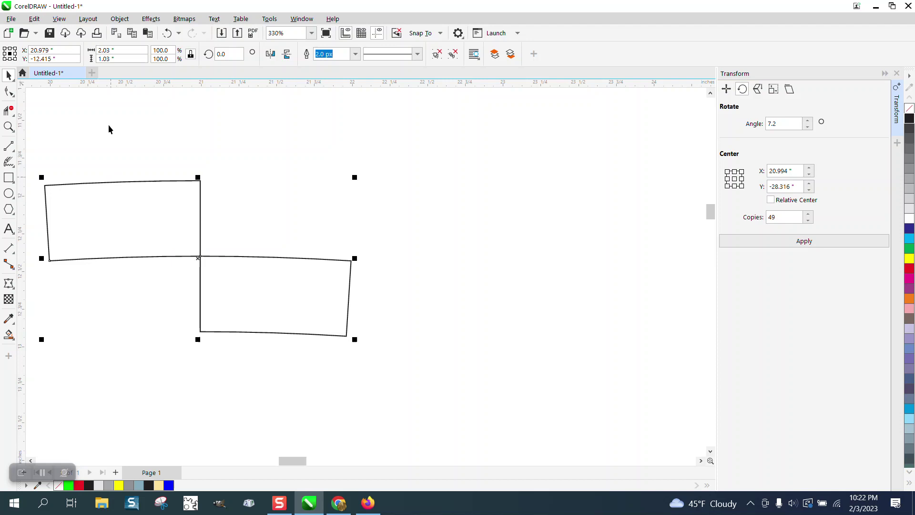
Ungroup the two tiles, drag them apart, and zoom in on the left rectangle
{"action": "left_click", "coordinate": [120, 19]}
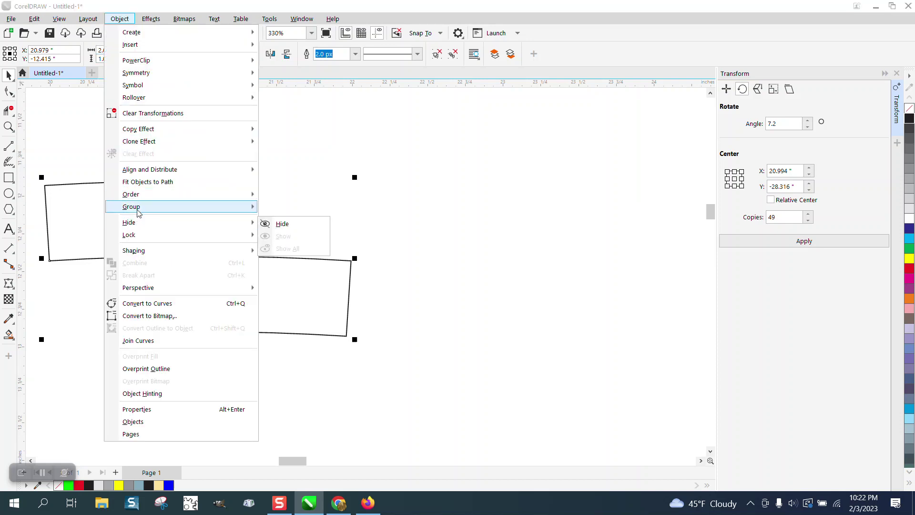
{"action": "left_click", "coordinate": [311, 246]}
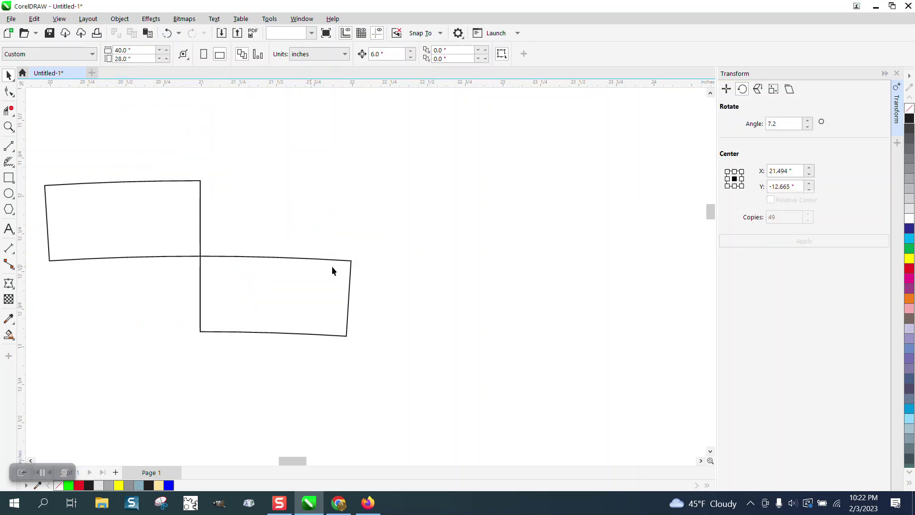
{"action": "left_click_drag", "start_coordinate": [333, 268], "coordinate": [436, 267]}
{"action": "left_click_drag", "start_coordinate": [201, 208], "coordinate": [332, 188]}
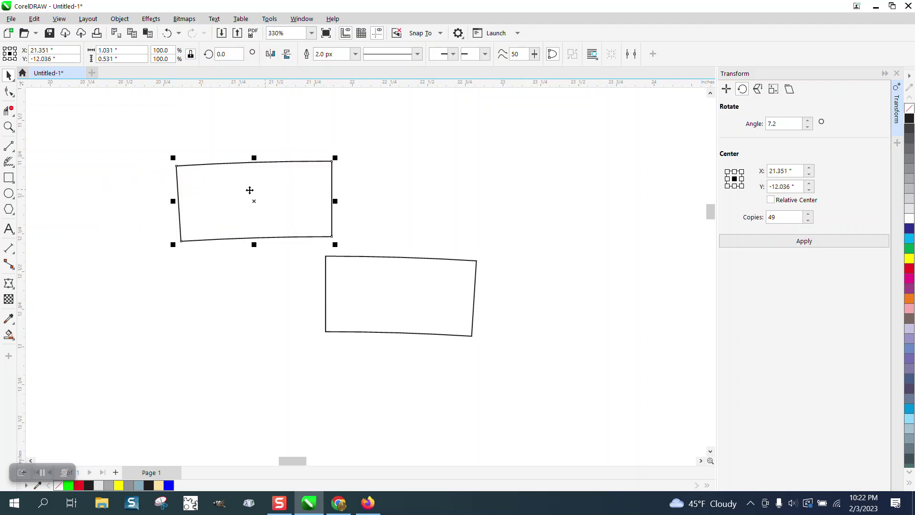
{"action": "left_click", "coordinate": [9, 126]}
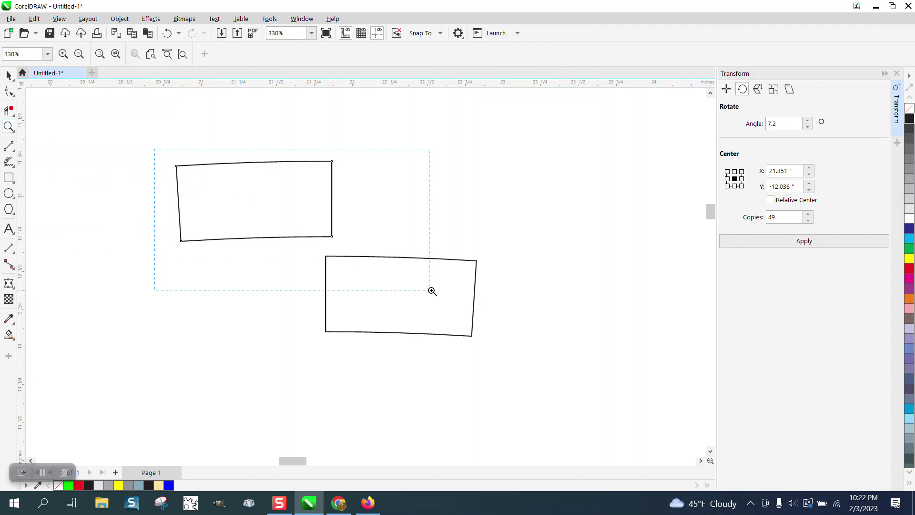
{"action": "left_click_drag", "start_coordinate": [432, 292], "coordinate": [431, 291]}
Set the left rectangle's outline width to Hairline
{"action": "left_click", "coordinate": [12, 252]}
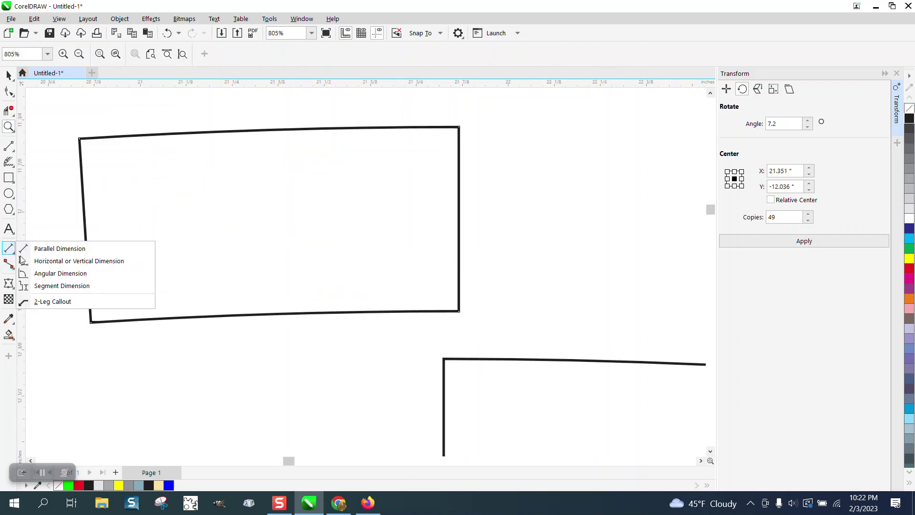
{"action": "left_click", "coordinate": [58, 248]}
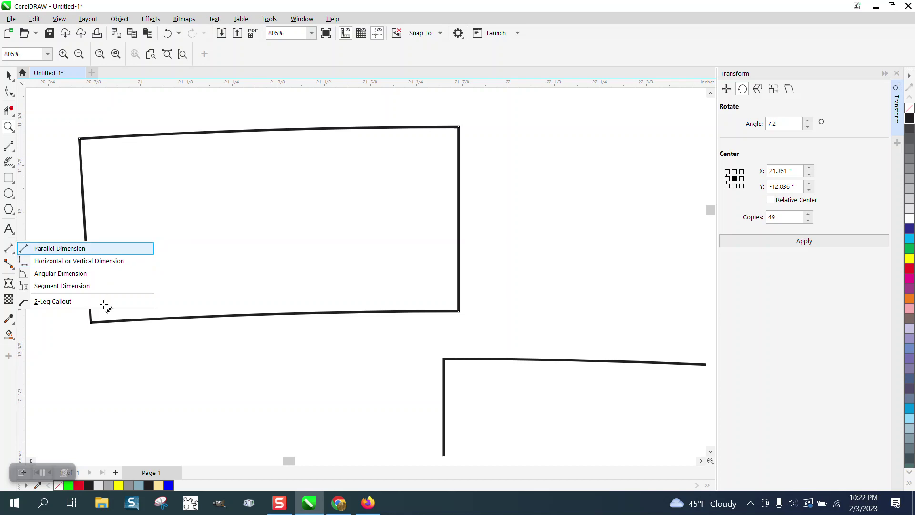
{"action": "left_click", "coordinate": [8, 75]}
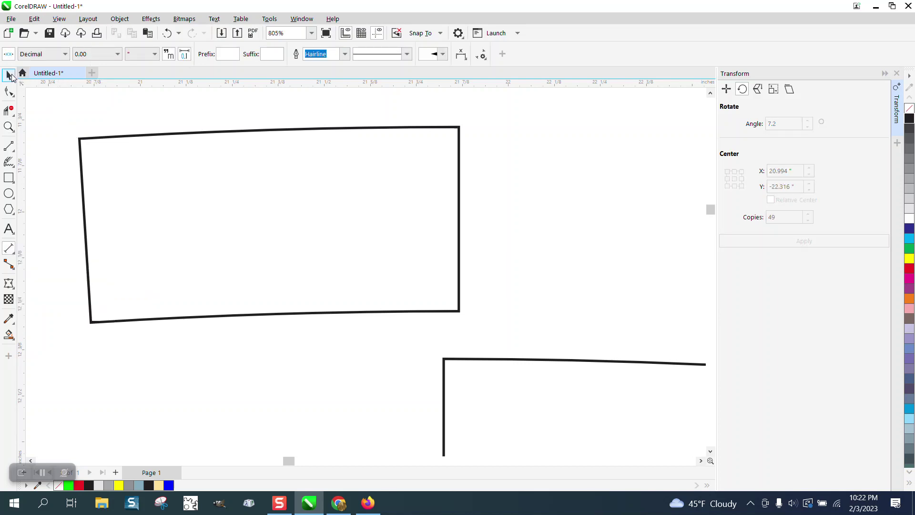
{"action": "left_click", "coordinate": [219, 133]}
{"action": "left_click", "coordinate": [355, 54]}
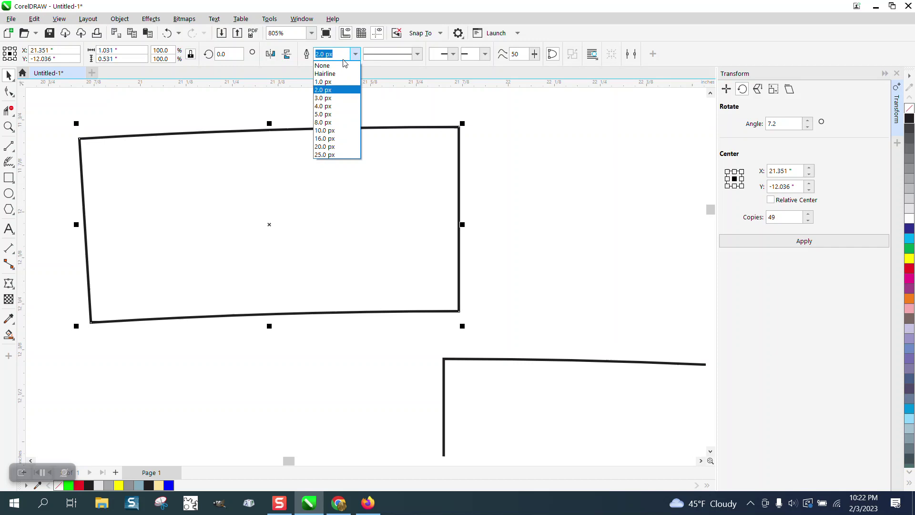
{"action": "left_click", "coordinate": [331, 73]}
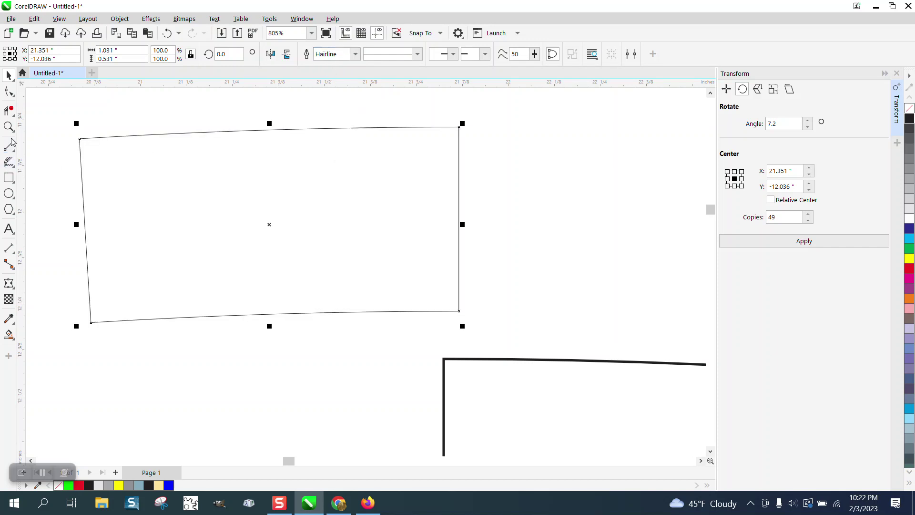
Add parallel dimensions to the rectangle: 1.00" along the bottom edge and 1.03" along the top
{"action": "left_click", "coordinate": [15, 256]}
{"action": "left_click", "coordinate": [54, 253]}
{"action": "left_click_drag", "start_coordinate": [90, 323], "coordinate": [459, 311]}
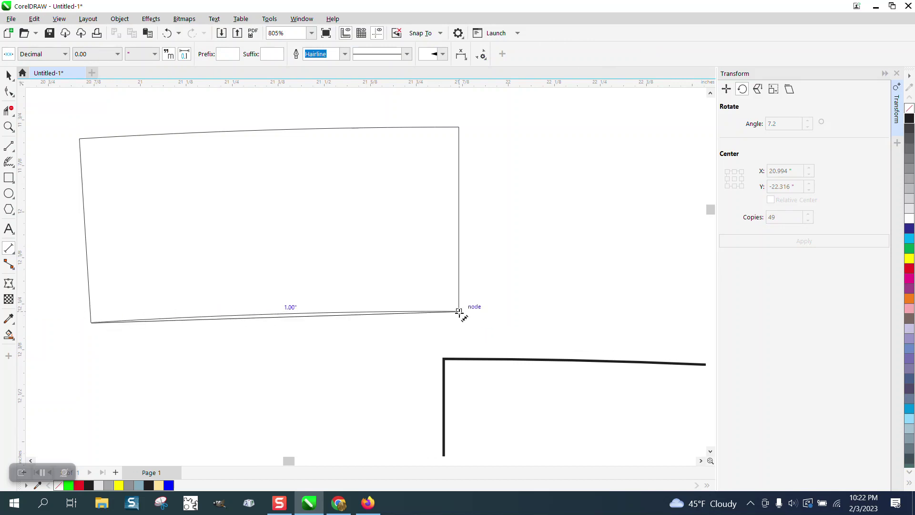
{"action": "left_click", "coordinate": [417, 256]}
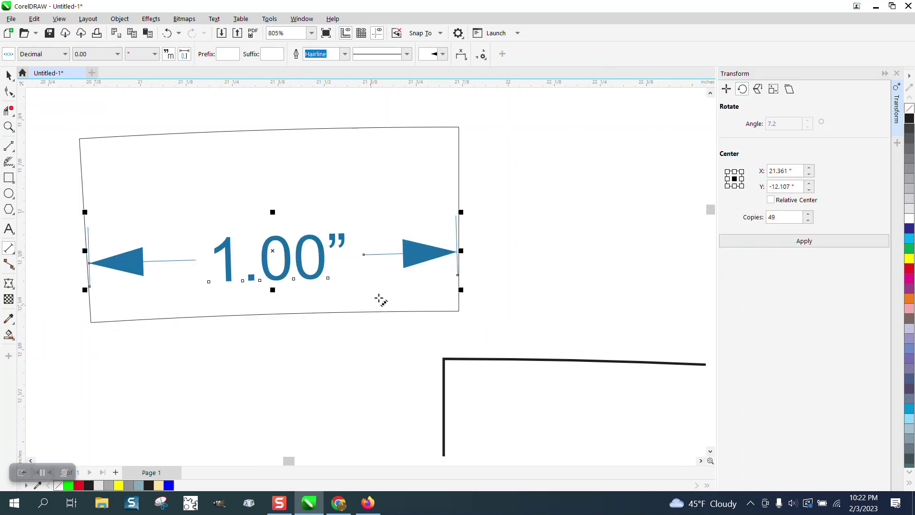
{"action": "left_click_drag", "start_coordinate": [459, 127], "coordinate": [80, 139]}
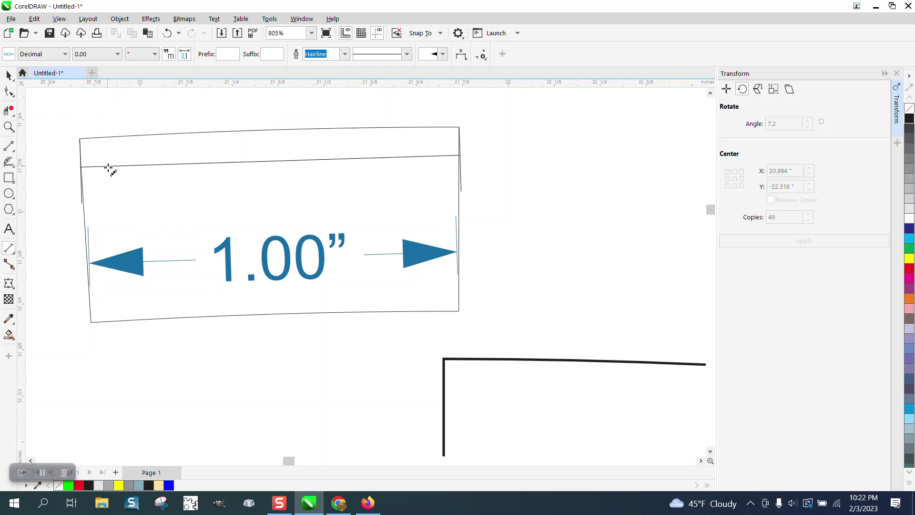
{"action": "left_click", "coordinate": [119, 173]}
{"action": "key", "text": "space"}
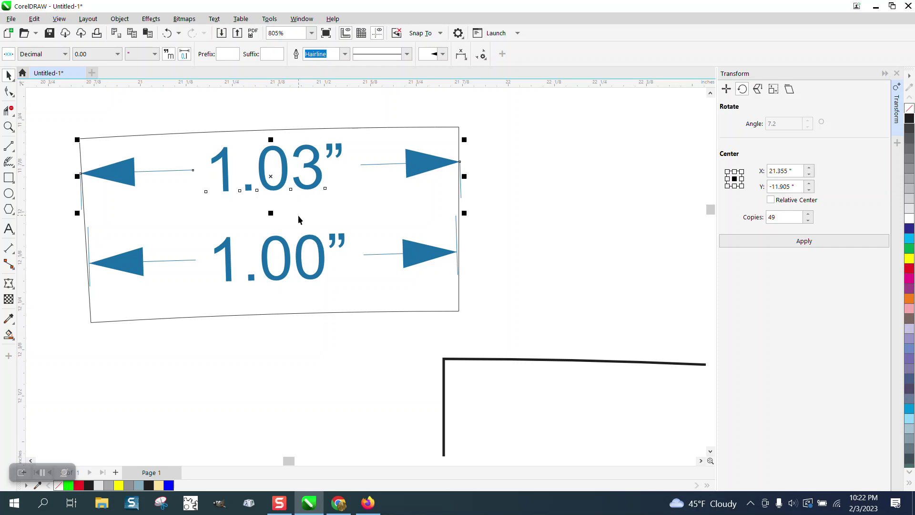
{"action": "scroll", "coordinate": [299, 216], "scroll_direction": "down", "scroll_amount": 5}
{"action": "scroll", "coordinate": [308, 266], "scroll_direction": "down", "scroll_amount": 3}
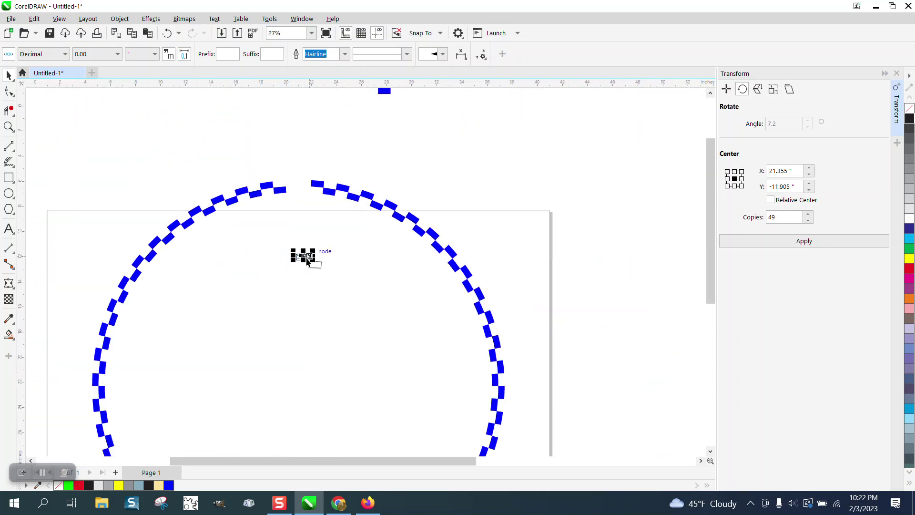
Undo six times until the blue tiles return to the circle's top, then deselect
{"action": "left_click", "coordinate": [168, 33]}
{"action": "left_click", "coordinate": [167, 33]}
{"action": "left_click", "coordinate": [167, 33]}
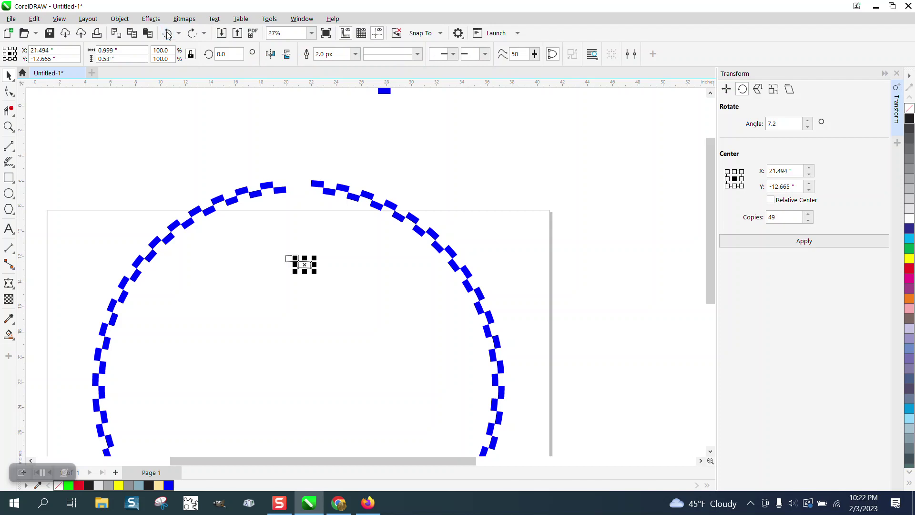
{"action": "left_click", "coordinate": [167, 32]}
{"action": "left_click", "coordinate": [167, 33]}
{"action": "left_click", "coordinate": [167, 33]}
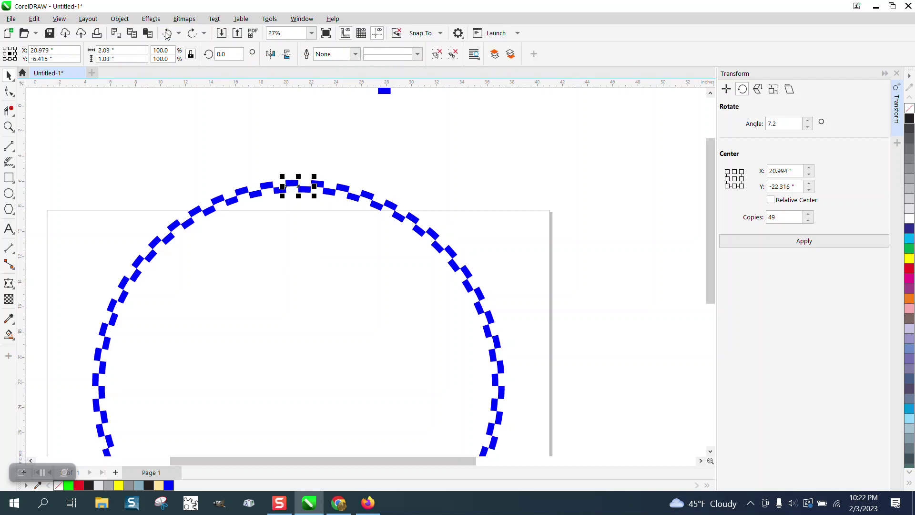
{"action": "left_click", "coordinate": [261, 122]}
Zoom in on the ring's top, the meeting tile corners, and the right circle's upper arc
{"action": "scroll", "coordinate": [291, 152], "scroll_direction": "down", "scroll_amount": 2}
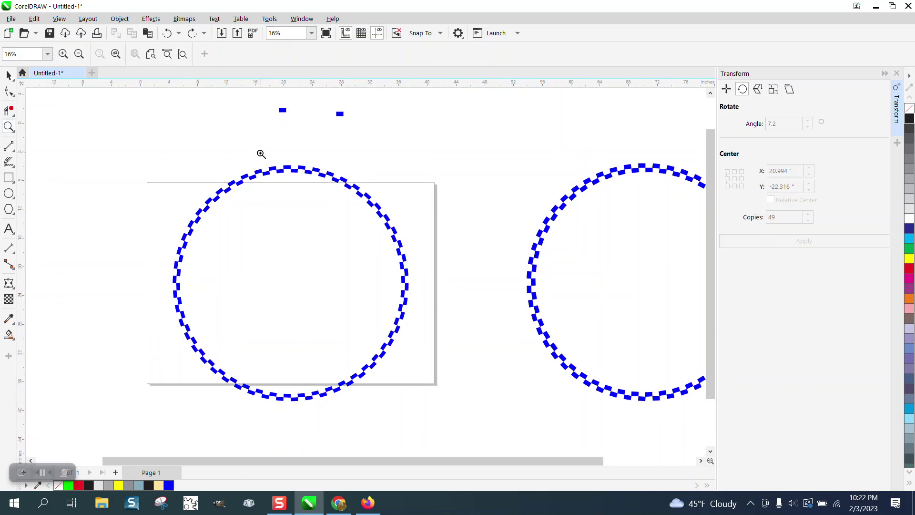
{"action": "left_click_drag", "start_coordinate": [262, 154], "coordinate": [323, 184]}
{"action": "left_click_drag", "start_coordinate": [272, 243], "coordinate": [319, 266]}
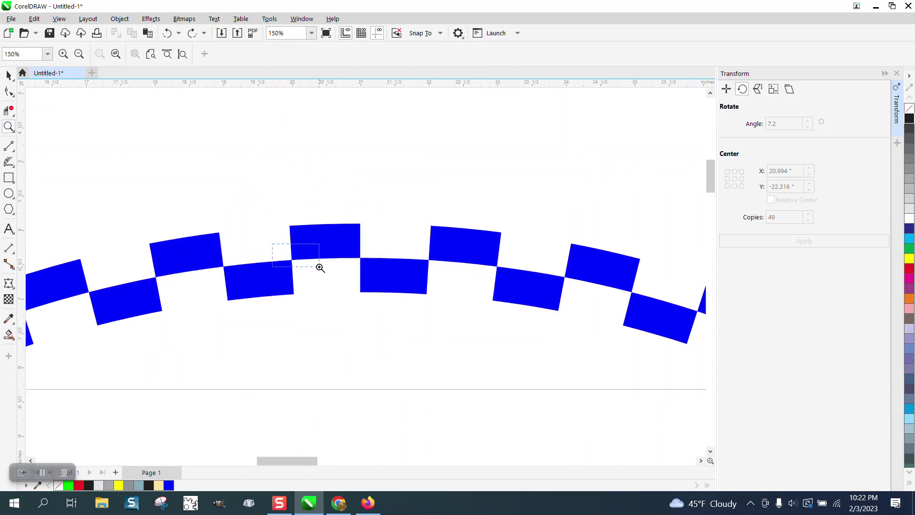
{"action": "scroll", "coordinate": [302, 201], "scroll_direction": "down", "scroll_amount": 8}
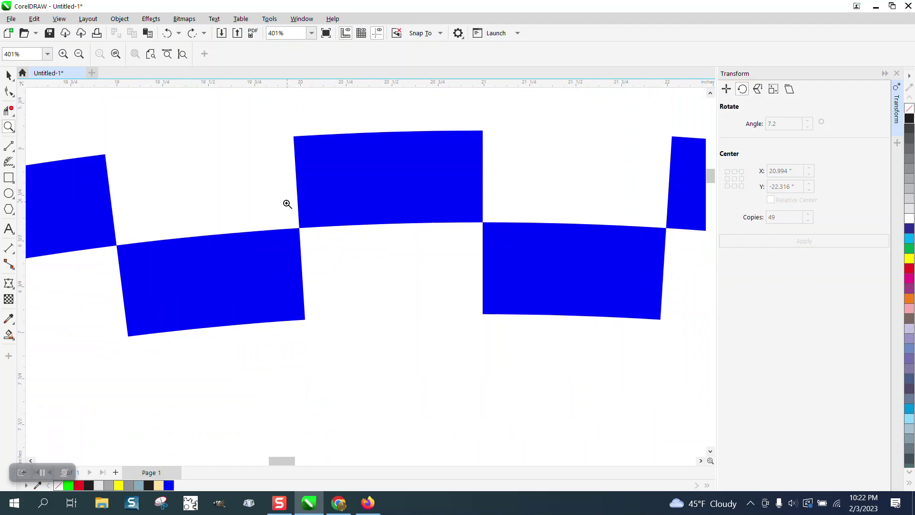
{"action": "scroll", "coordinate": [276, 206], "scroll_direction": "down", "scroll_amount": 3}
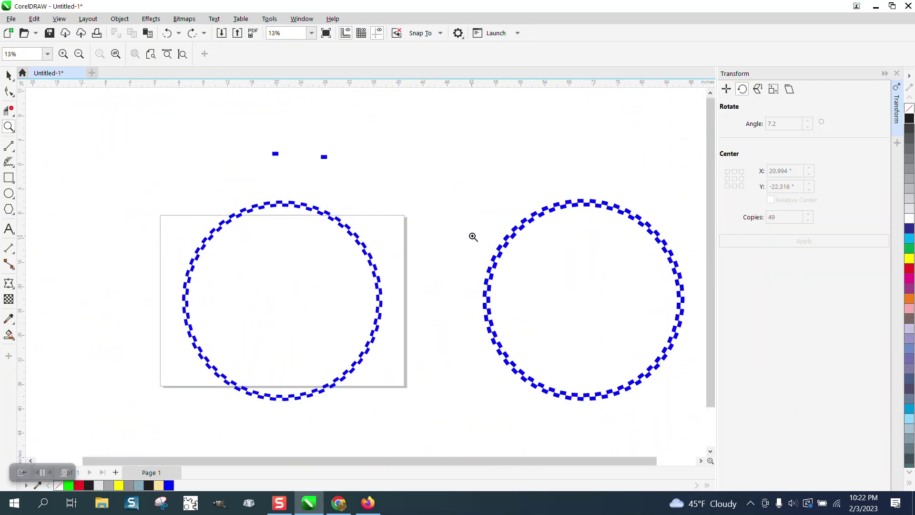
{"action": "left_click_drag", "start_coordinate": [571, 227], "coordinate": [605, 243]}
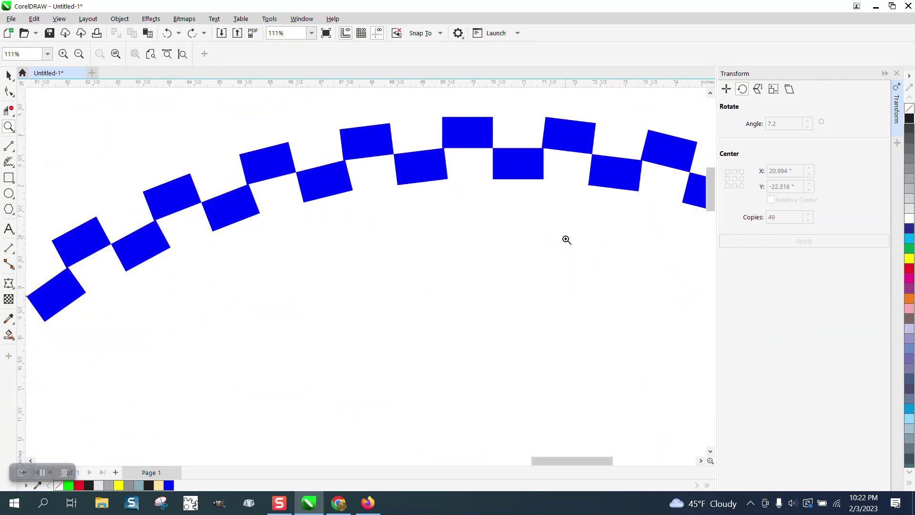
{"action": "left_click_drag", "start_coordinate": [420, 117], "coordinate": [568, 209]}
{"action": "scroll", "coordinate": [568, 208], "scroll_direction": "down", "scroll_amount": 3}
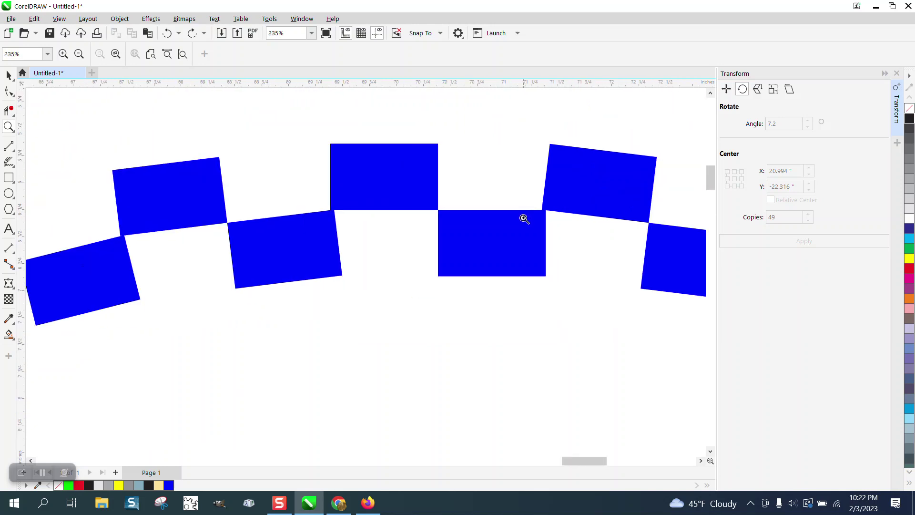